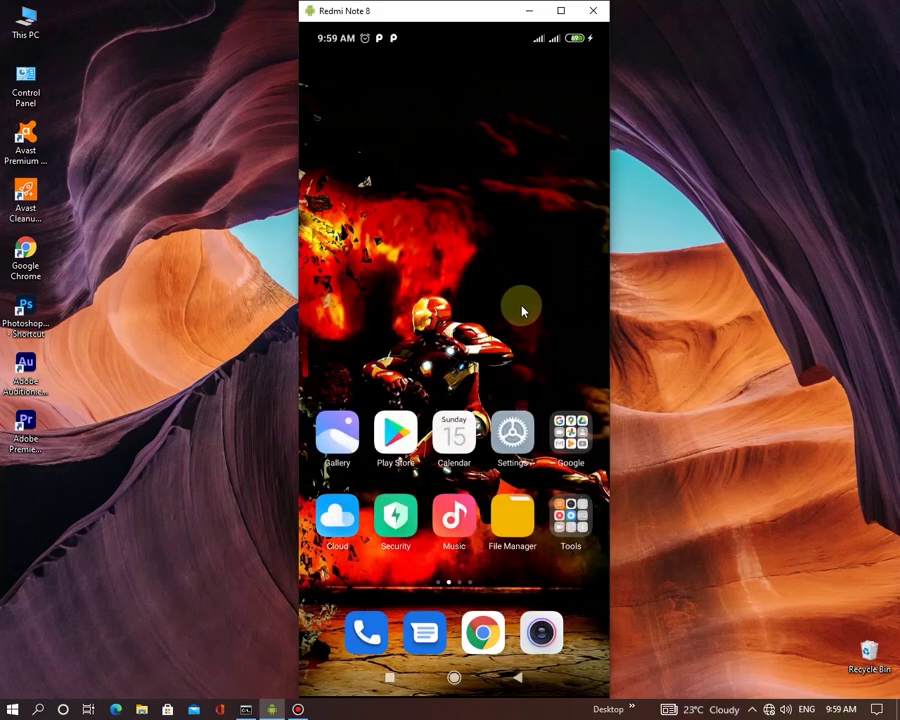
- Page to the second home screen, open the Net folder of VPN apps, then close it
left_click_drag(520, 305, 410, 320)
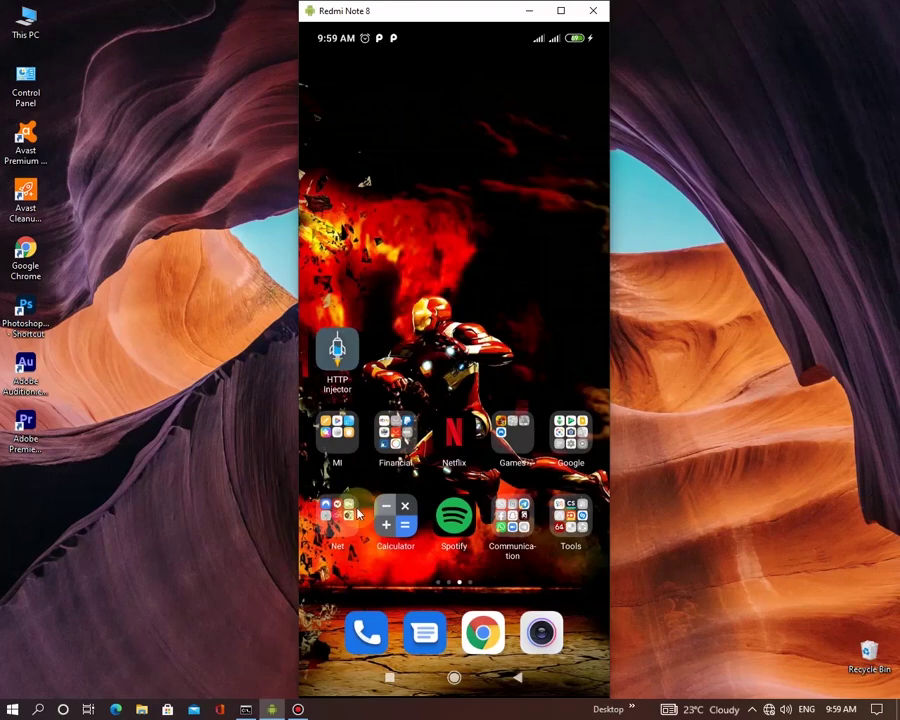
mouse_move(405, 338)
left_mouse_down()
mouse_move(508, 328)
mouse_move(416, 346)
left_mouse_up()
left_click(350, 516)
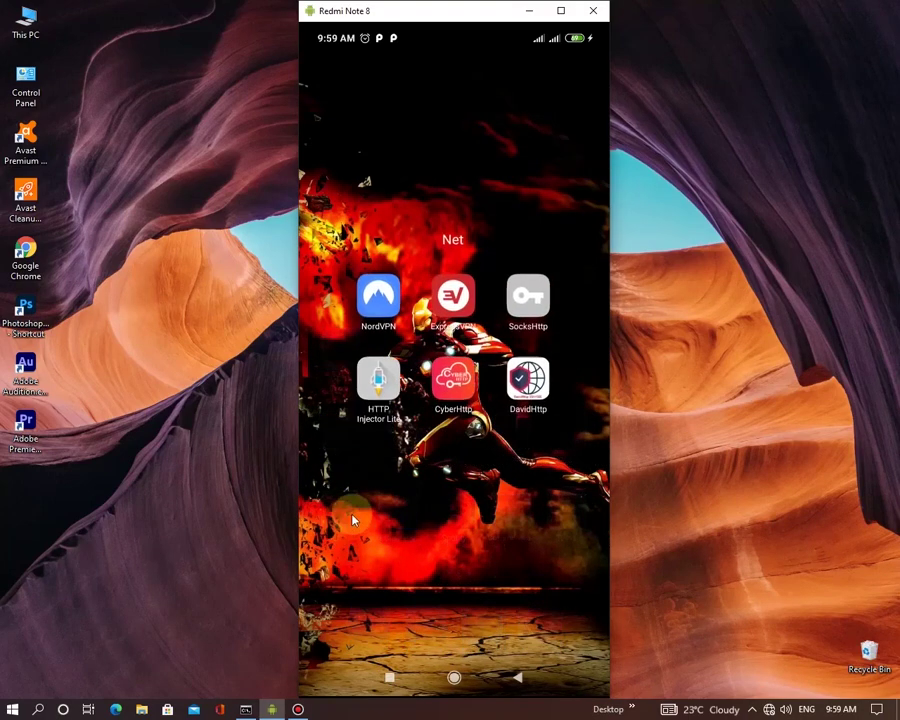
left_click(464, 218)
left_click(481, 193)
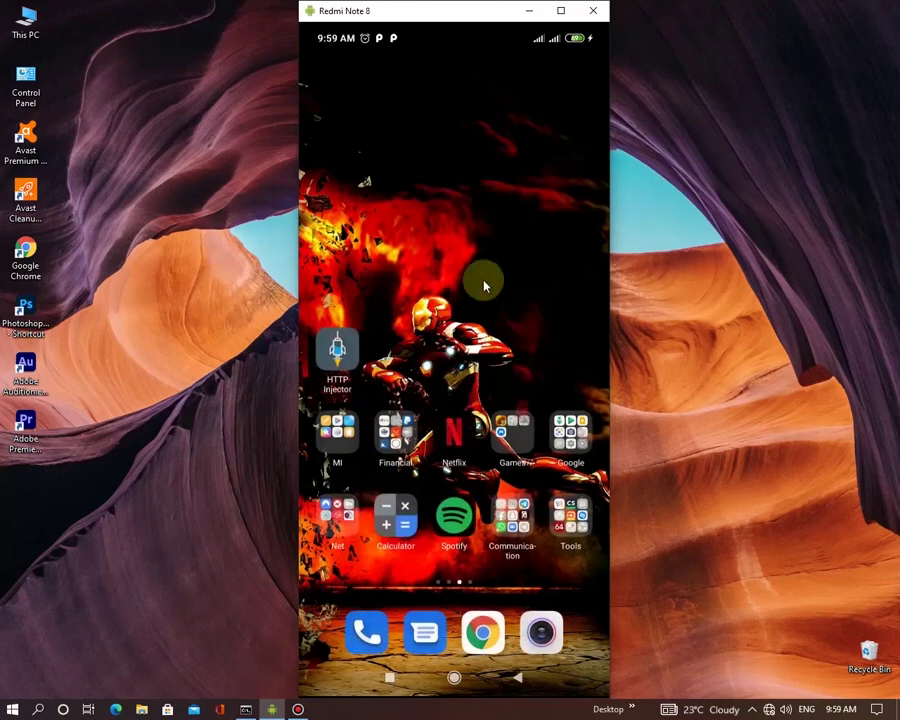
- Page between the clock-and-weather and Play Store home pages toward the HTTP Injector page
left_click_drag(432, 263, 526, 267)
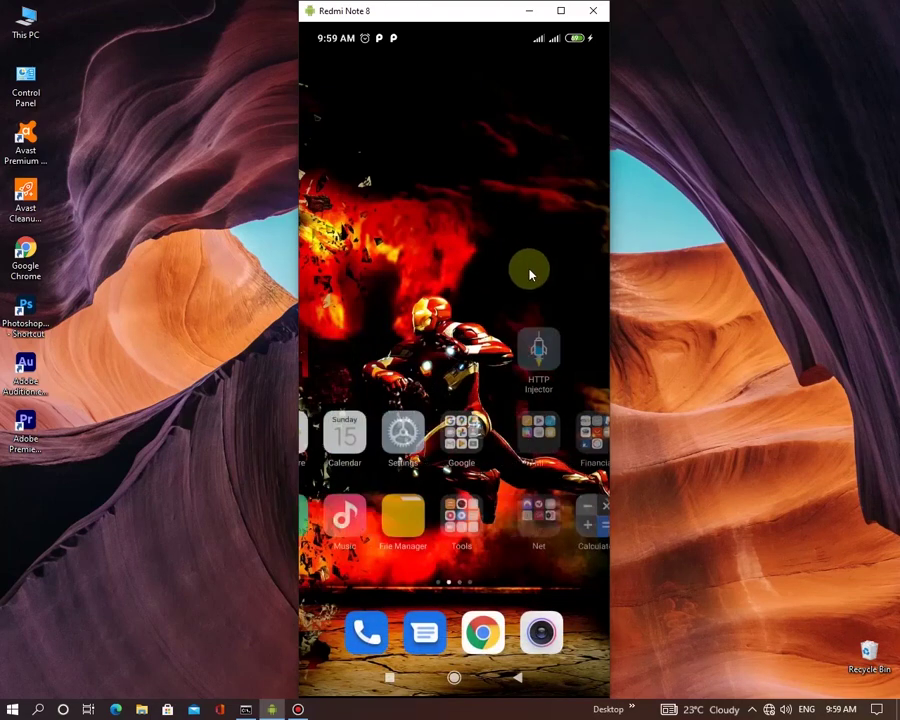
left_click_drag(460, 261, 536, 251)
left_click_drag(390, 290, 330, 290)
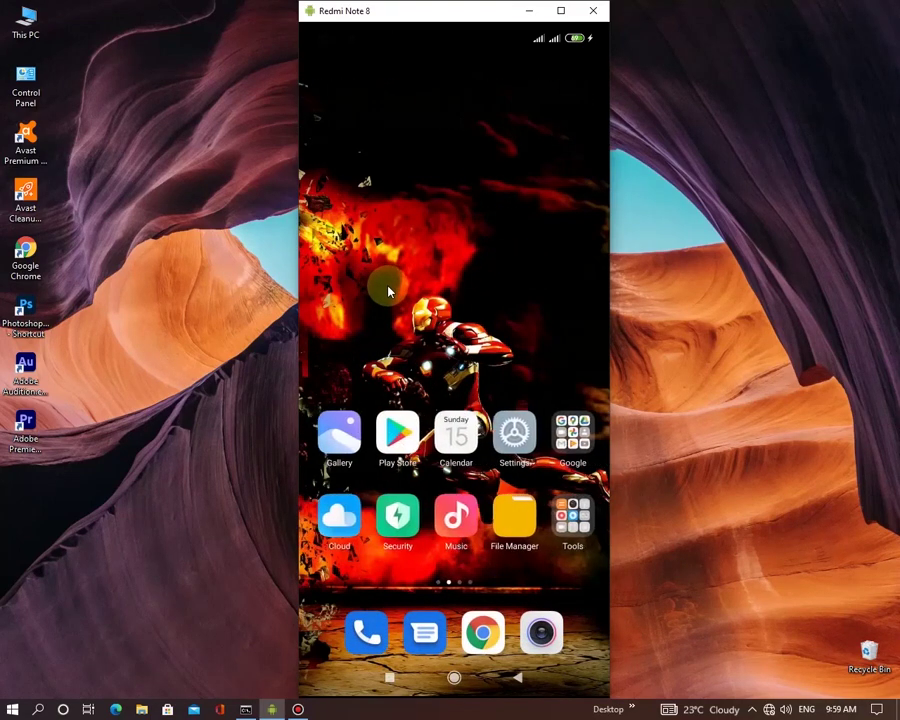
left_click_drag(410, 405, 498, 410)
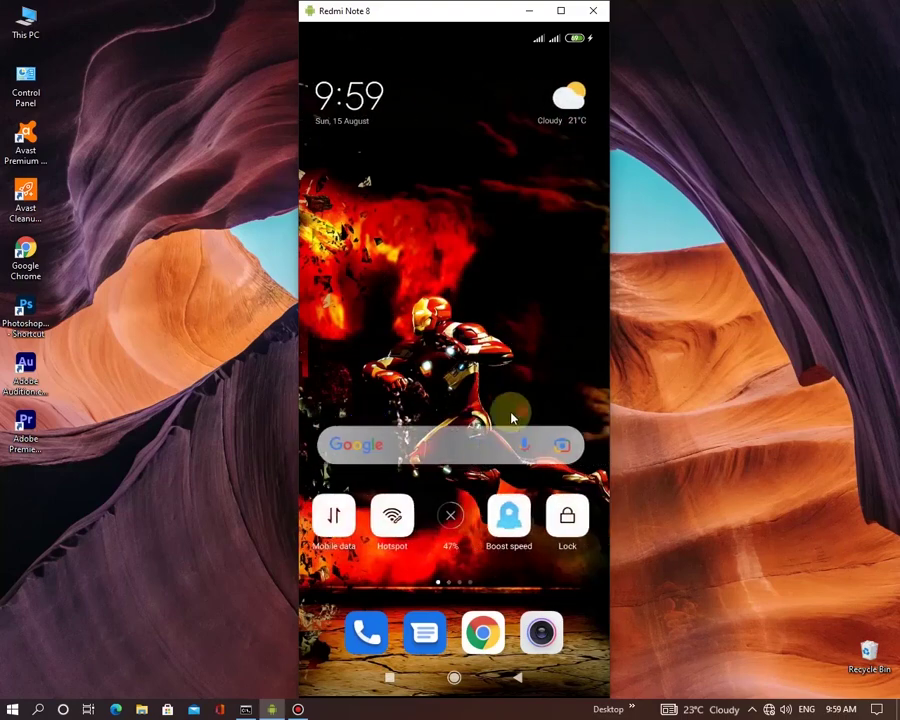
left_click_drag(541, 361, 412, 368)
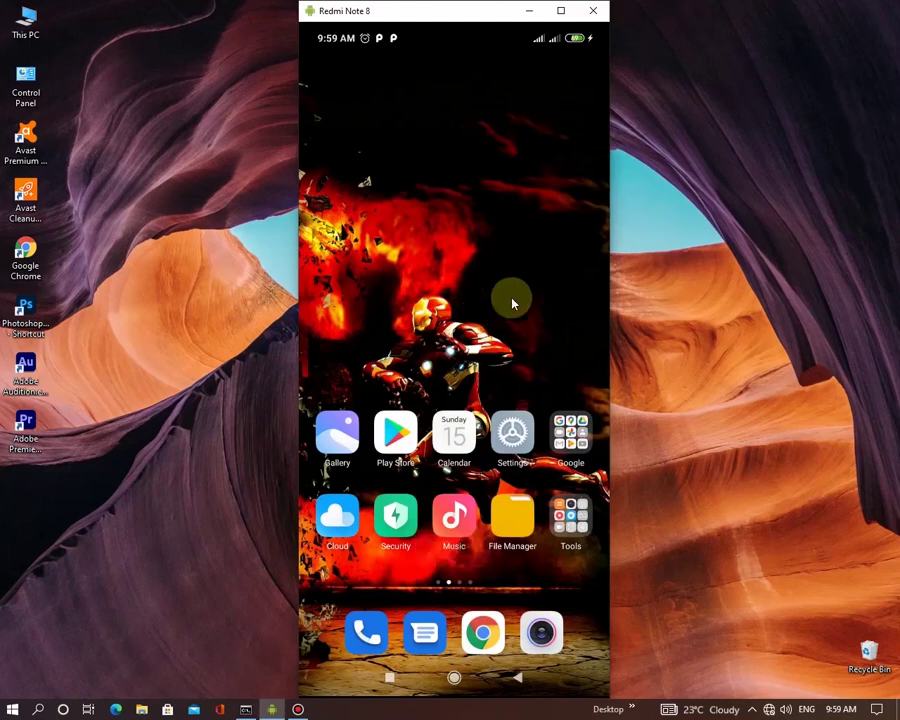
left_click_drag(484, 301, 349, 317)
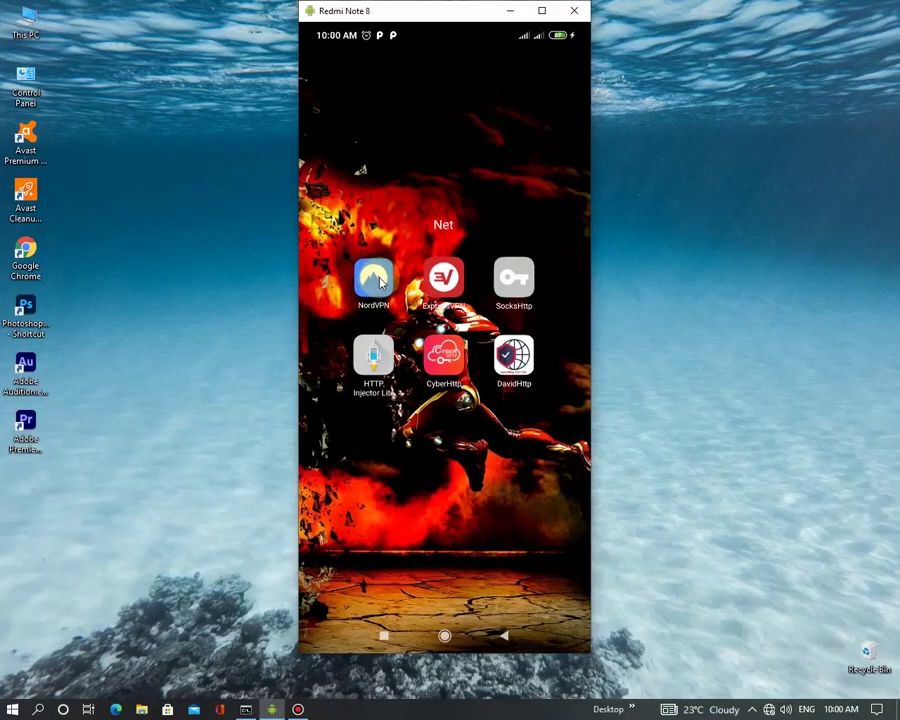
- Launch NordVPN and then ExpressVPN, returning to the home screen after each
left_click(378, 278)
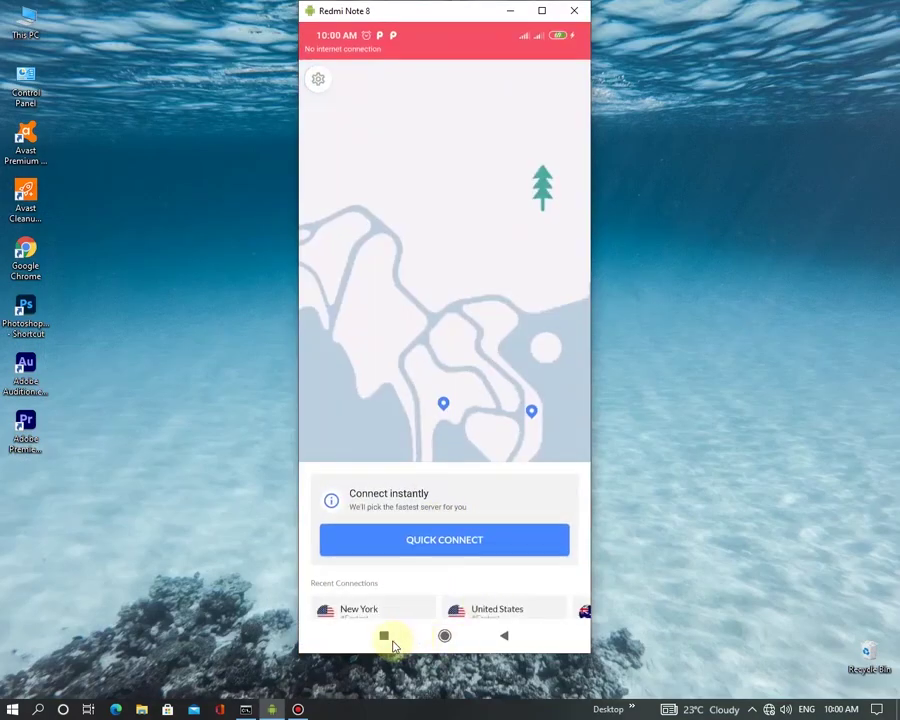
left_click(387, 639)
left_click(462, 400)
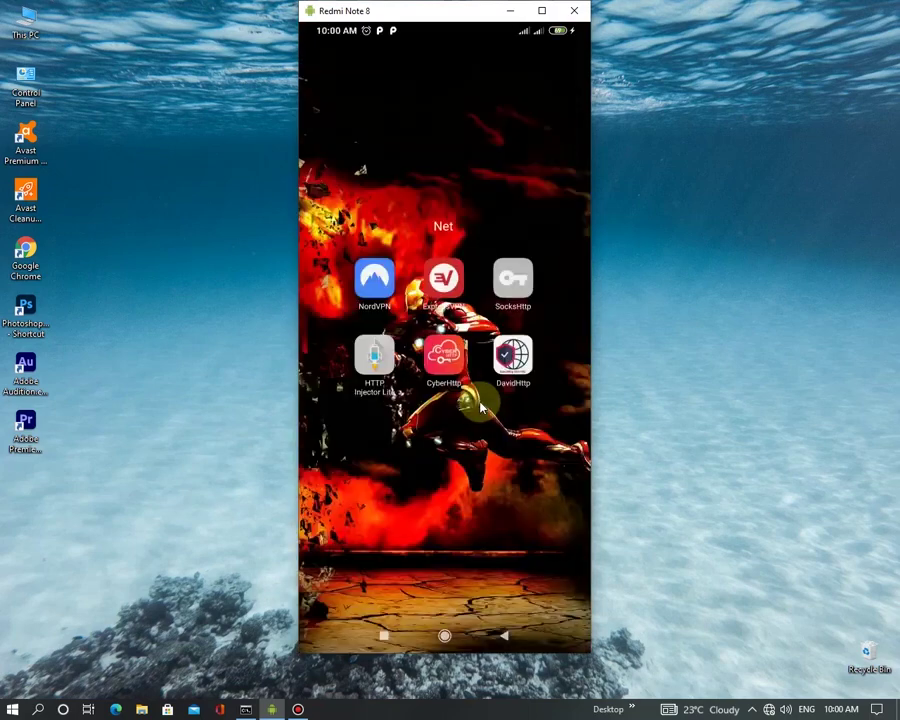
left_click(442, 276)
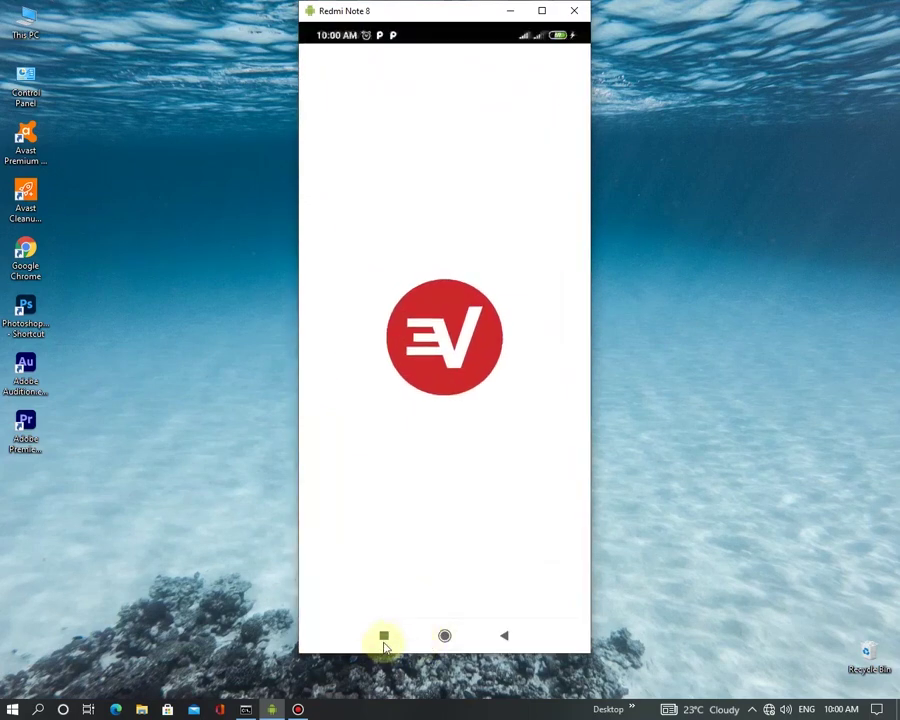
left_click(383, 636)
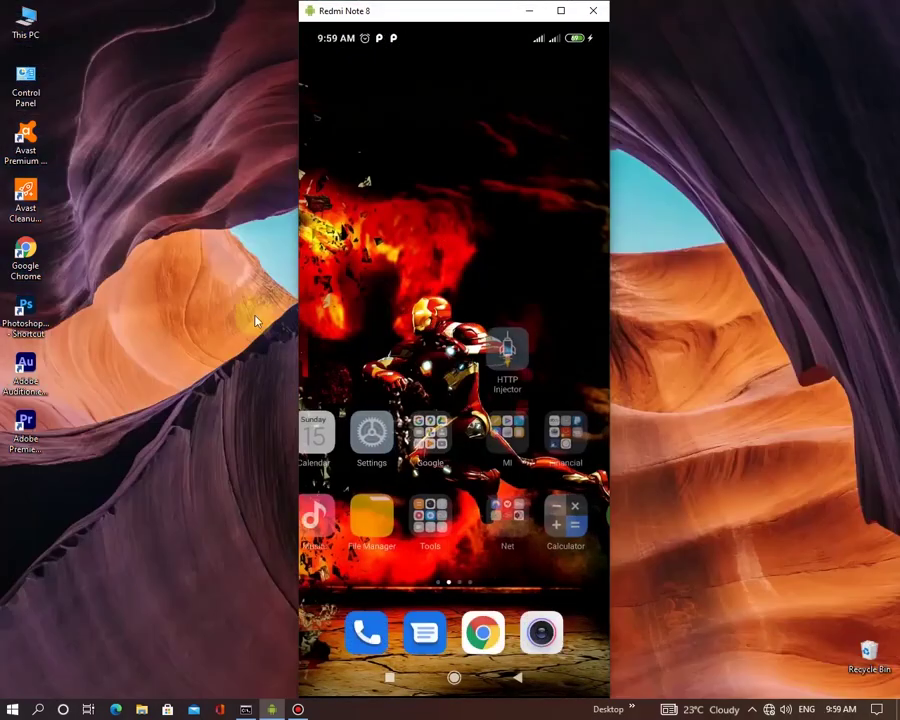
- Reopen the Net folder, launch ExpressVPN, and swipe it away from recent apps
left_click_drag(255, 320, 263, 327)
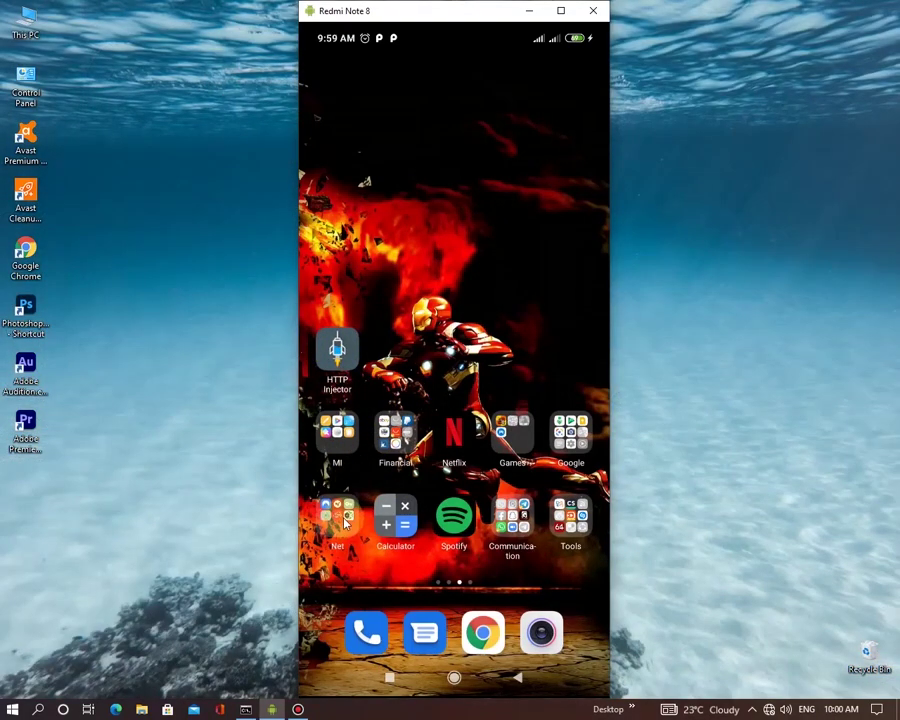
left_click(341, 518)
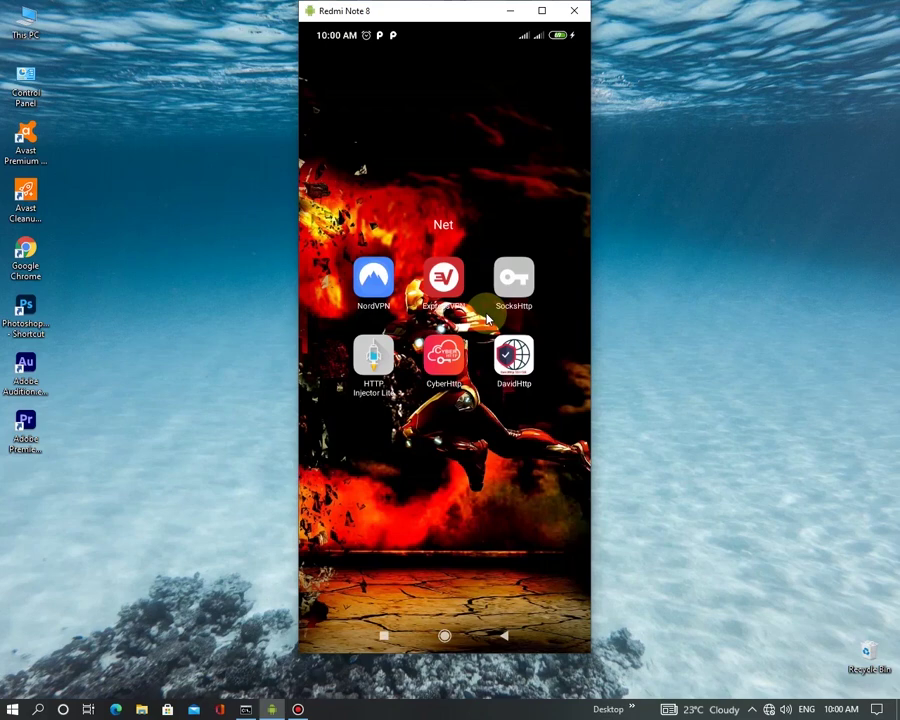
left_click(440, 270)
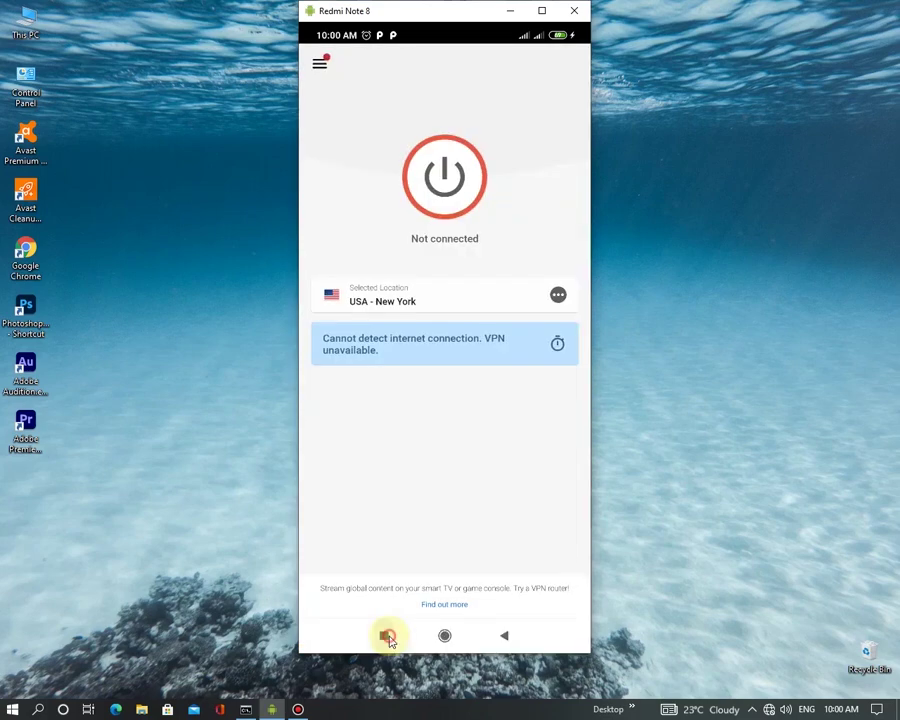
left_click(386, 634)
left_click_drag(359, 424, 426, 424)
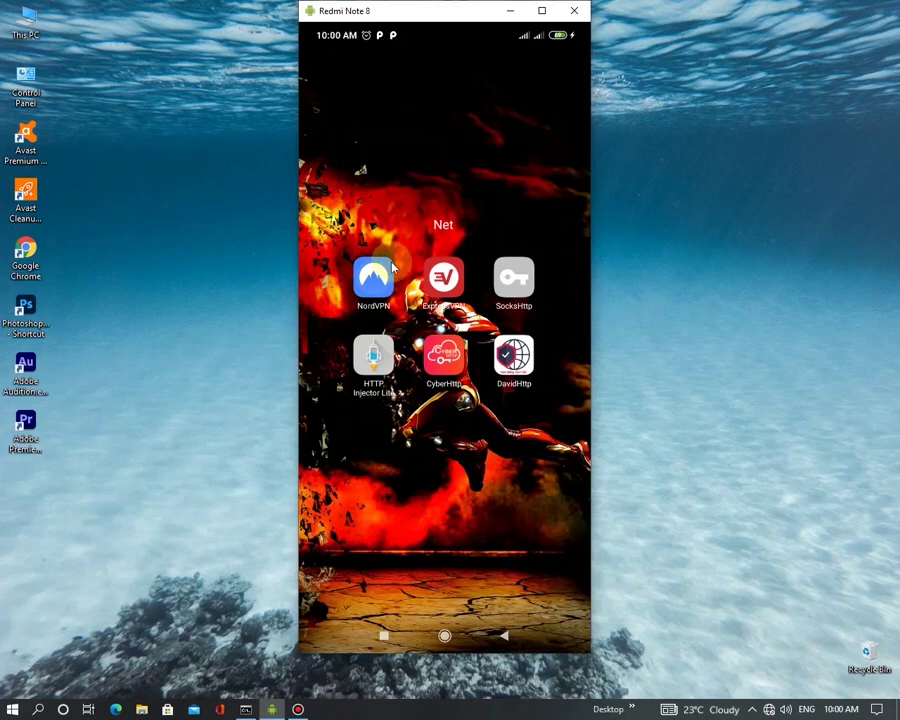
- Close the Net folder and page back to the clock and weather home page
left_click(381, 192)
left_click_drag(384, 241, 525, 242)
left_click_drag(445, 250, 394, 267)
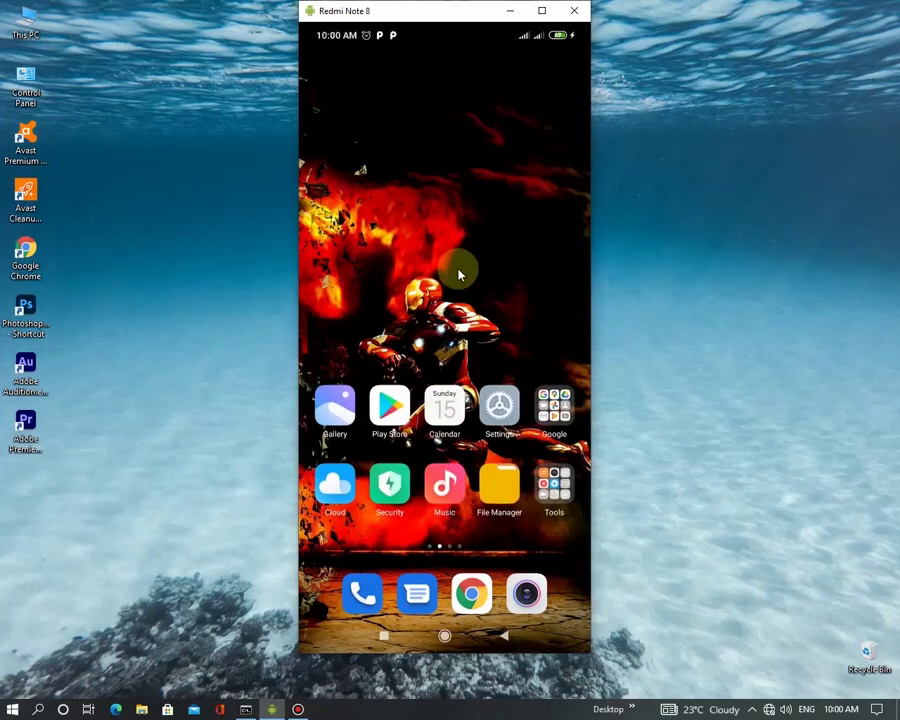
- Search Play Store for 'htt', open the HTTP Injector (SSH/Proxy/V2Ray) VPN page, then return home
left_click_drag(505, 283, 400, 276)
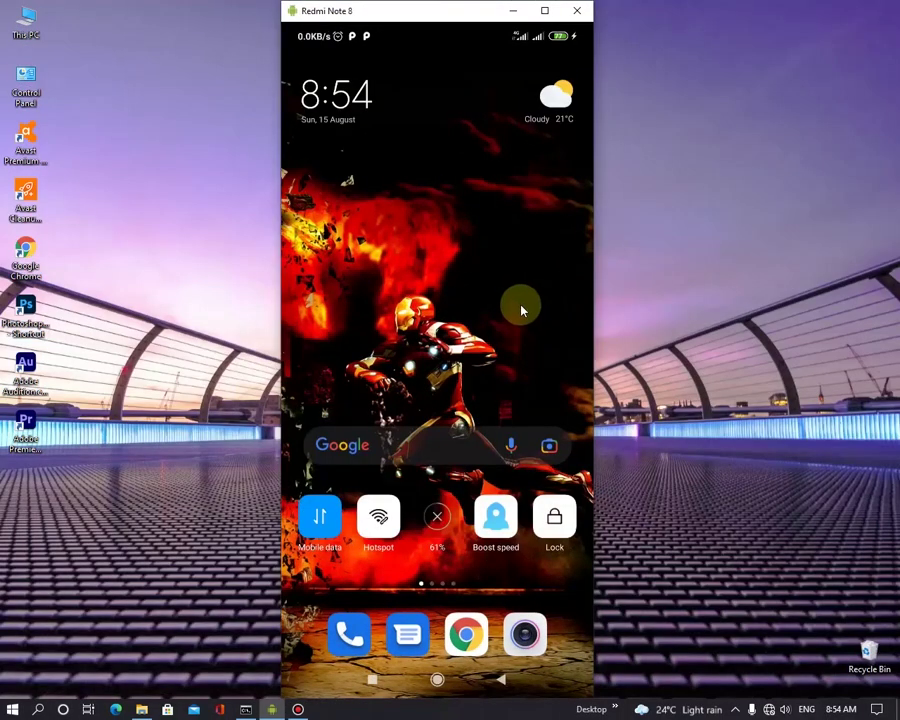
left_click_drag(524, 310, 410, 358)
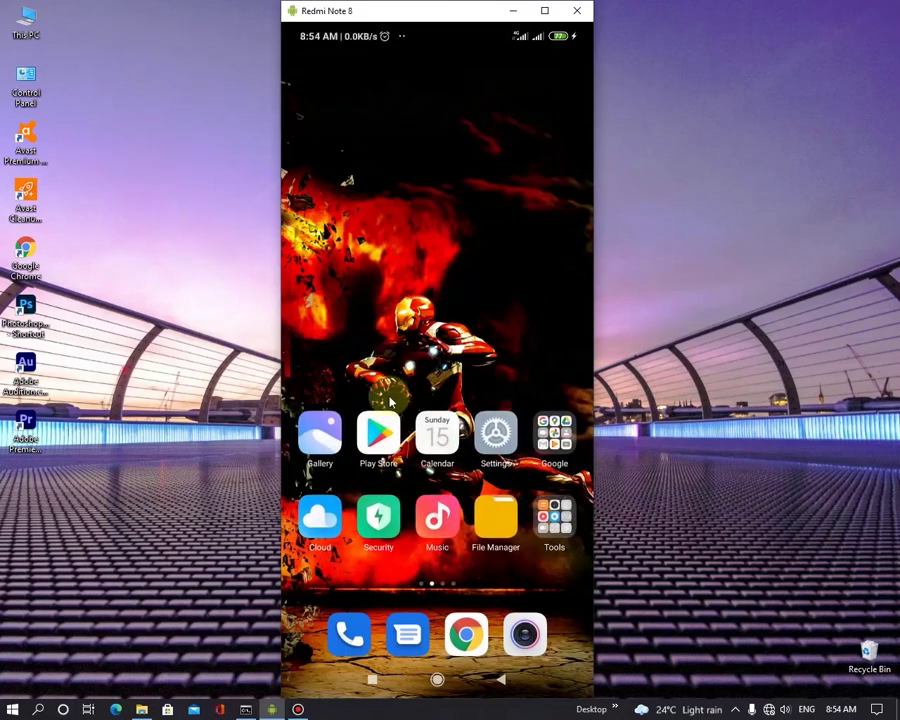
left_click(382, 436)
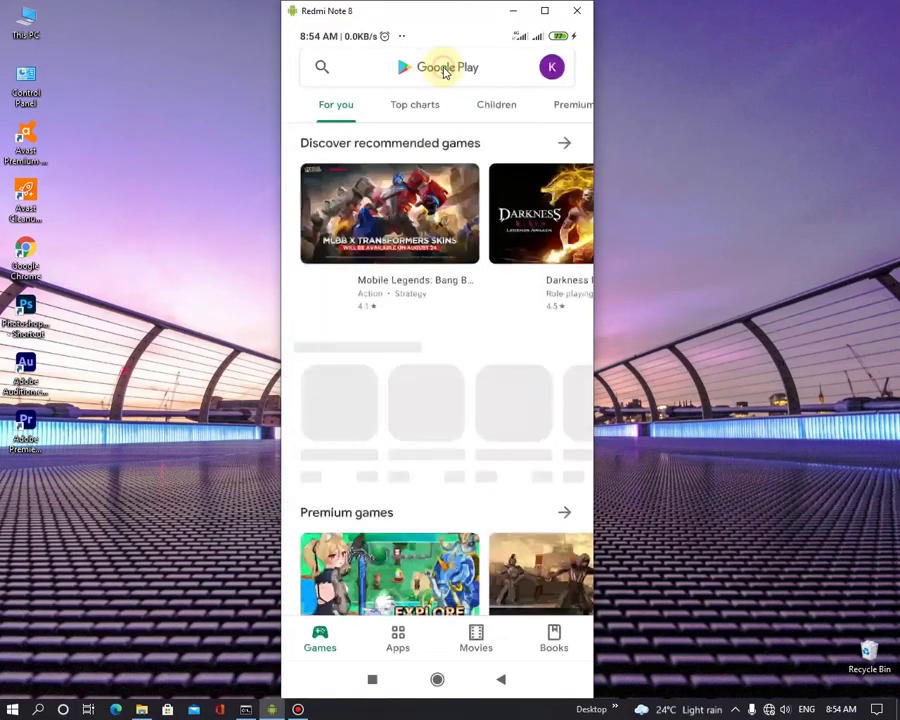
left_click(444, 69)
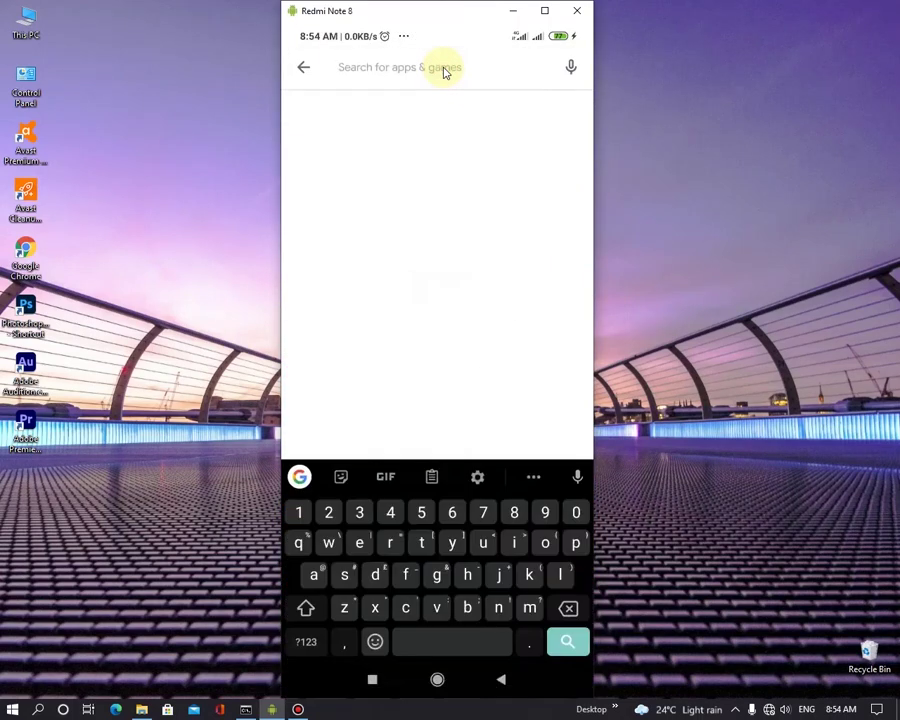
type("htt")
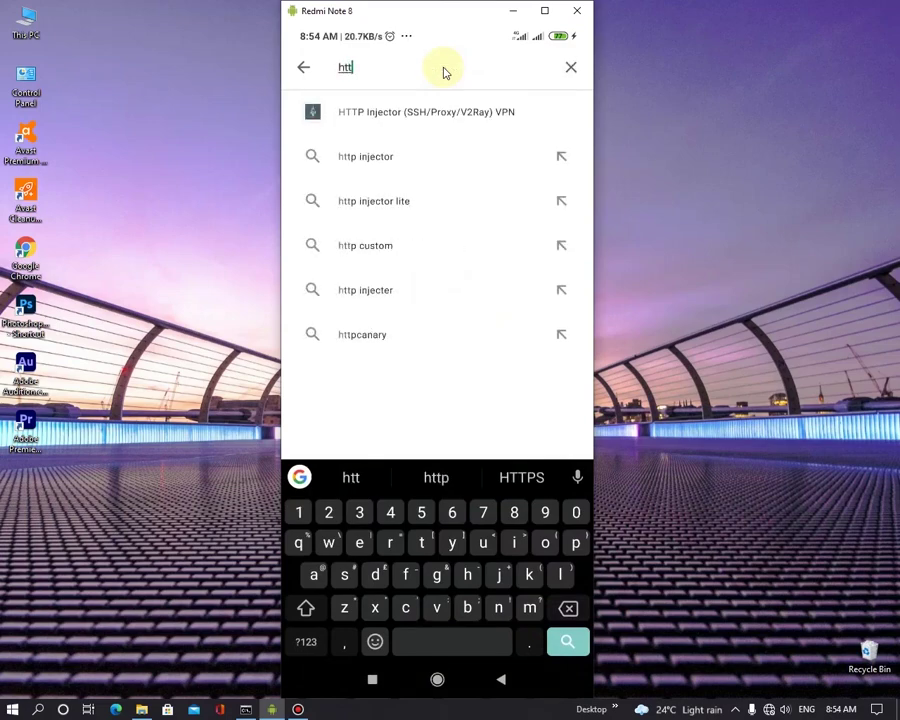
left_click(466, 114)
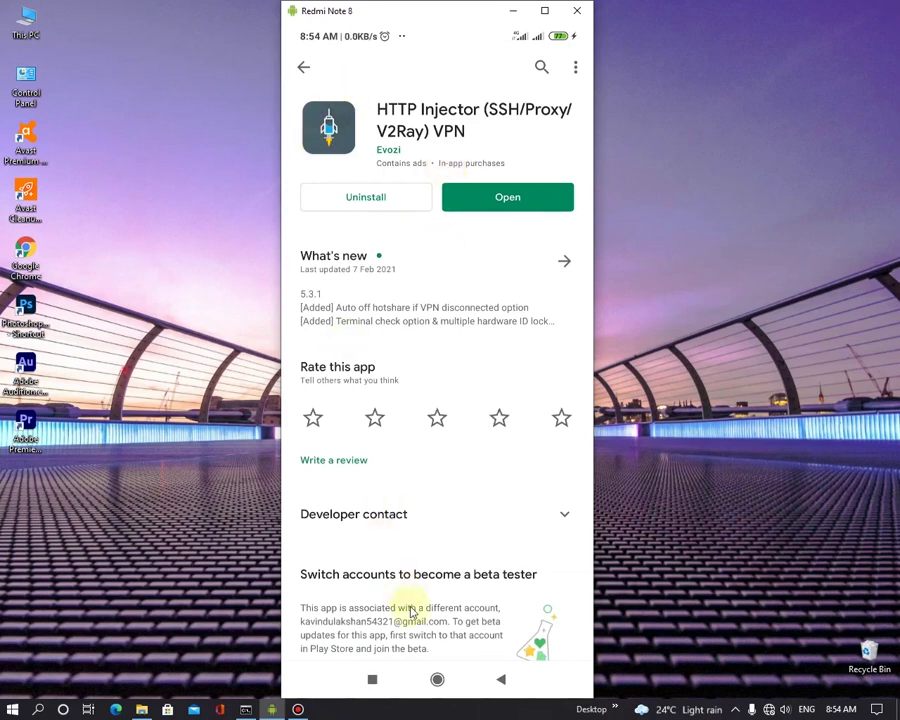
left_click(438, 682)
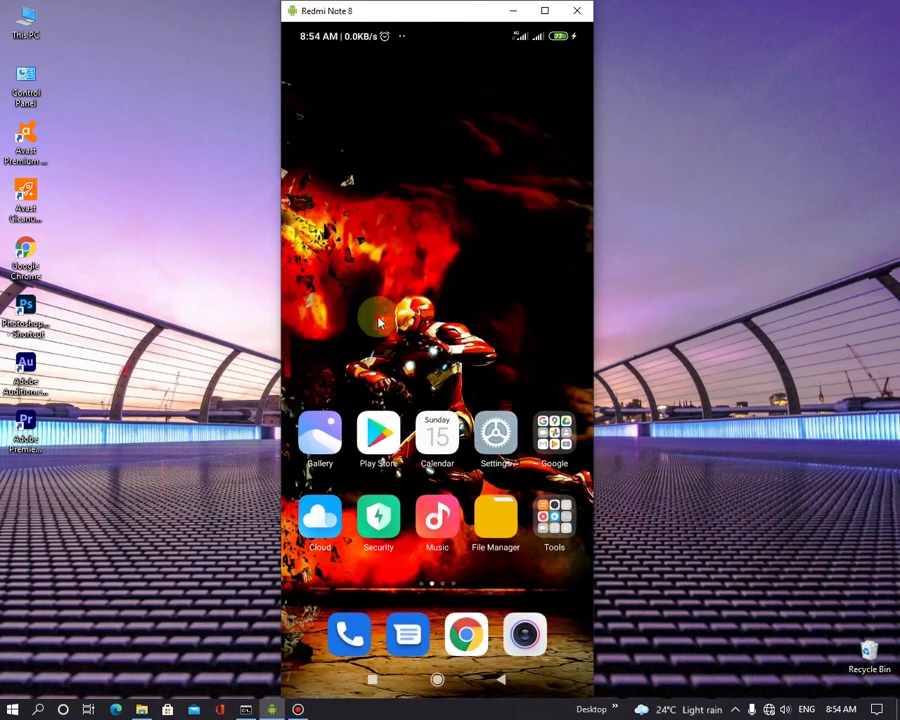
- Start the Wi-Fi hotspot and Hotshare in HTTP Injector, sharing proxy 192.168.43.1 port 44355
left_click_drag(372, 315, 520, 330)
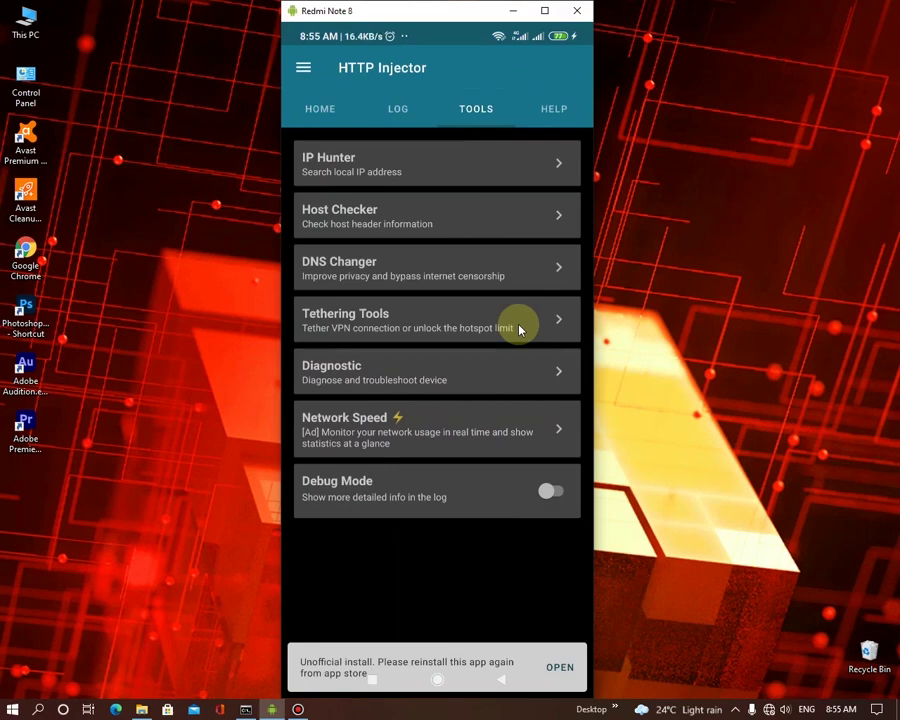
left_click(519, 330)
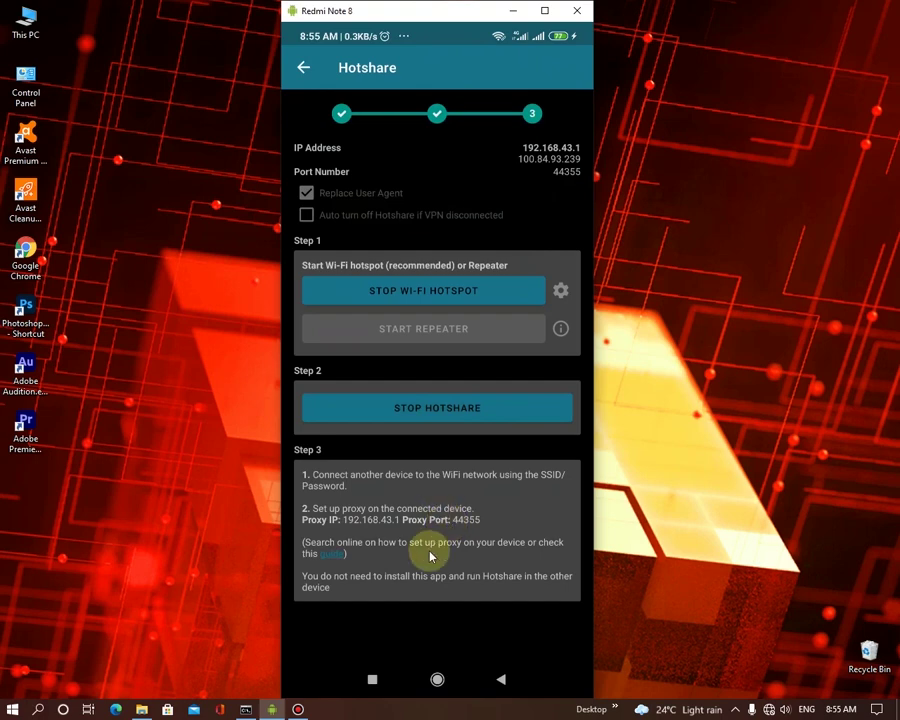
left_click(127, 611)
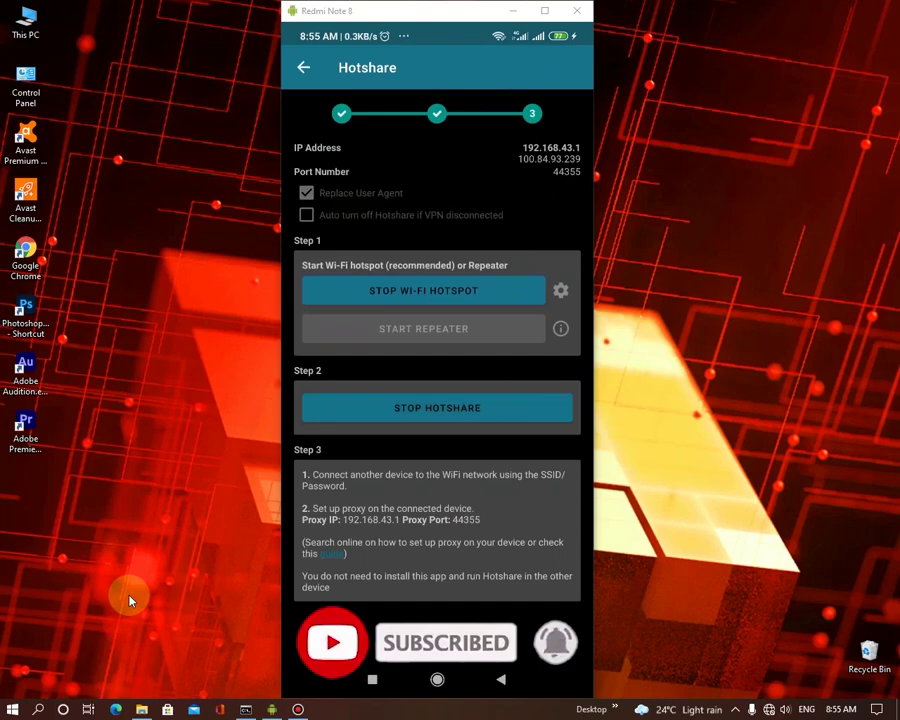
- Search 'pro' in Windows, open Proxy settings, and select the current proxy address
key("super+s")
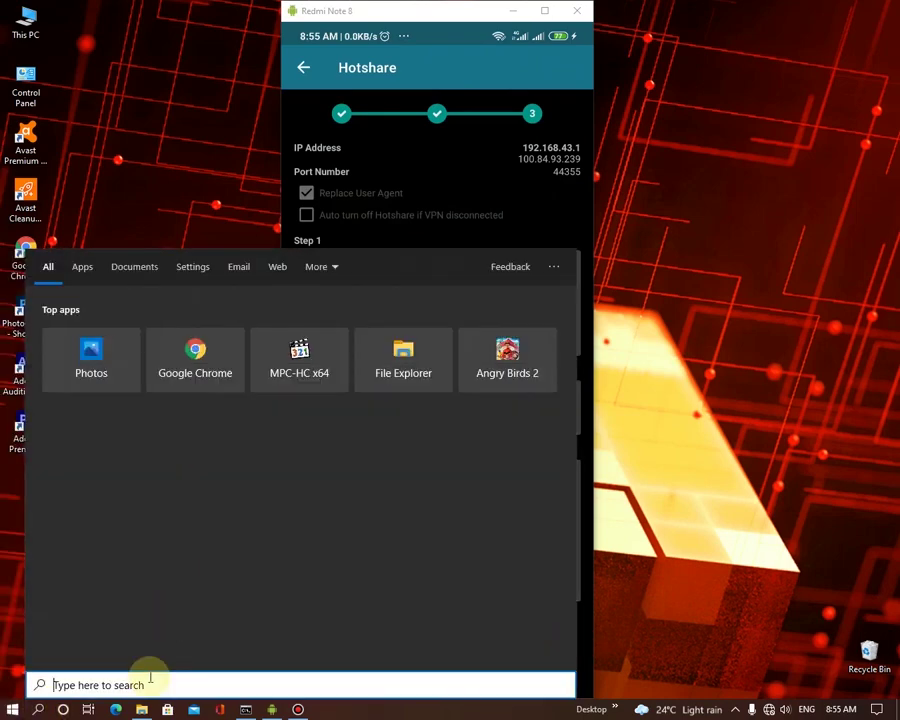
type("pr")
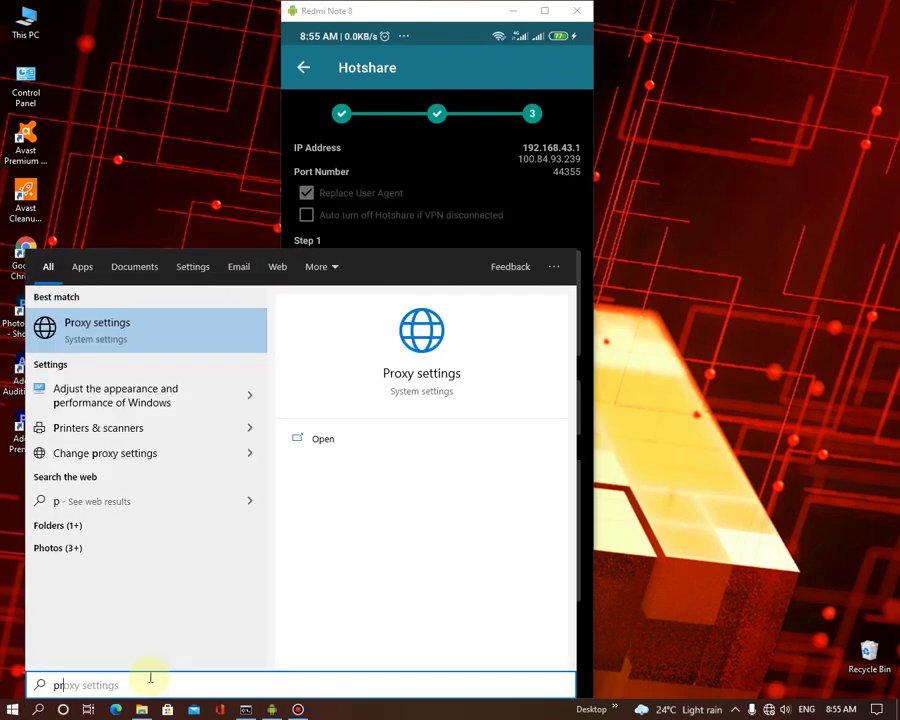
type("o")
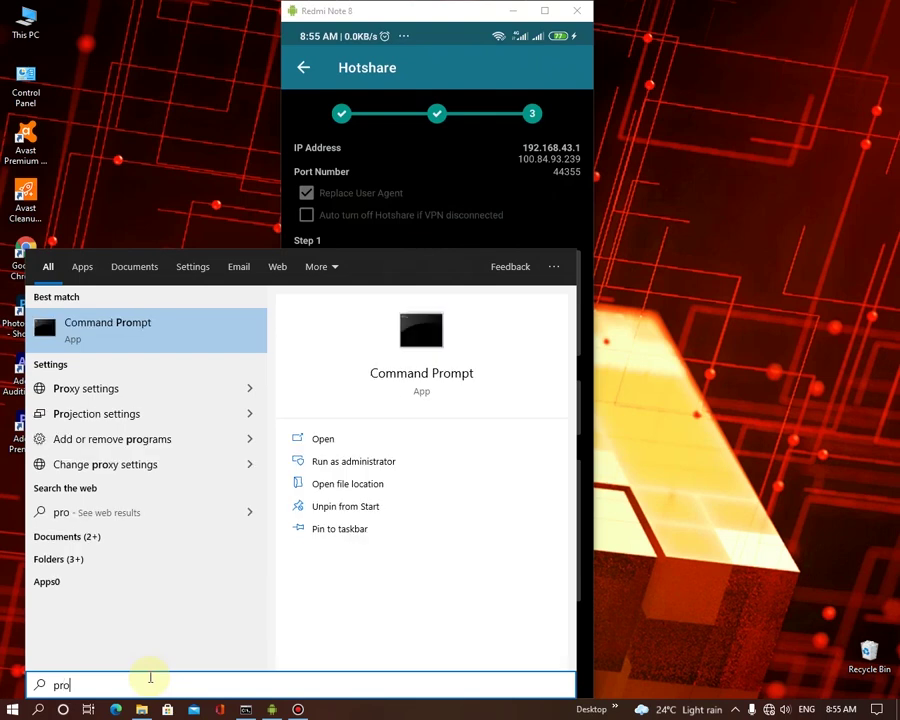
left_click(148, 398)
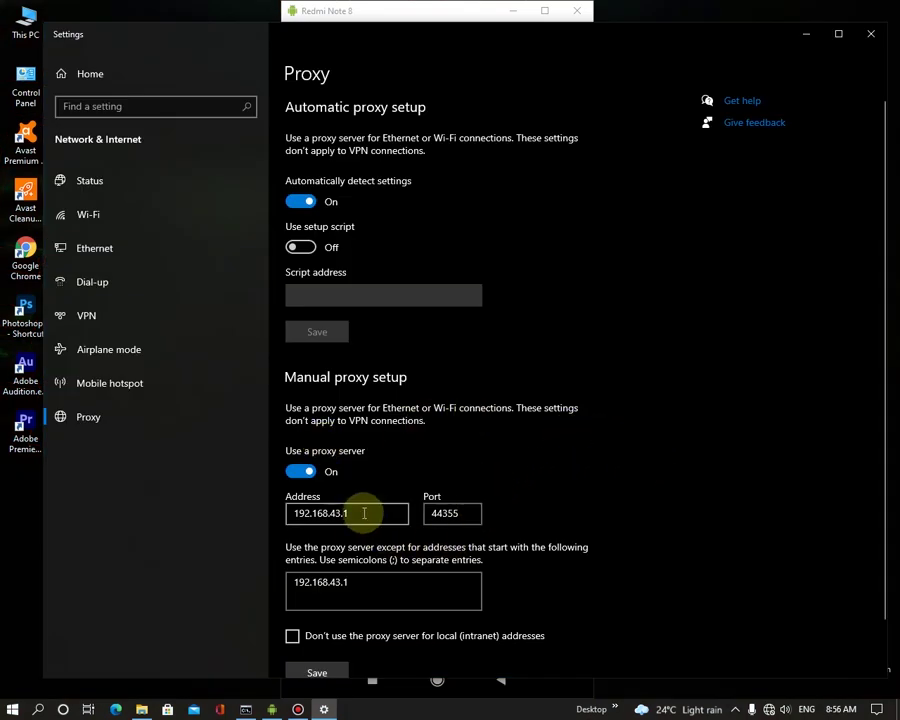
left_click_drag(369, 506, 256, 521)
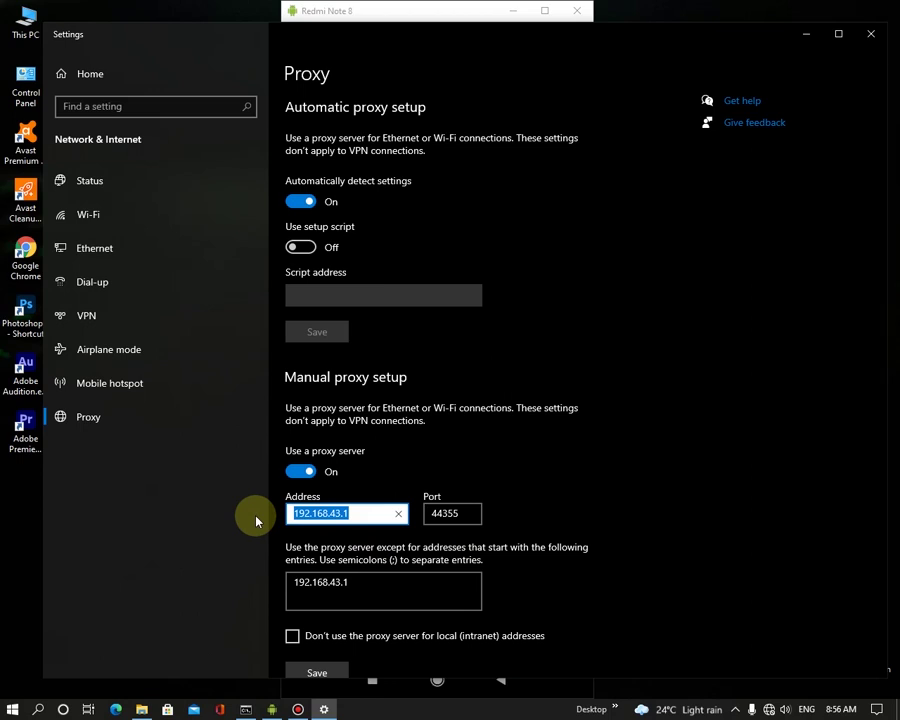
- Enter proxy address 192.168.43.1 and port 44355
type("19")
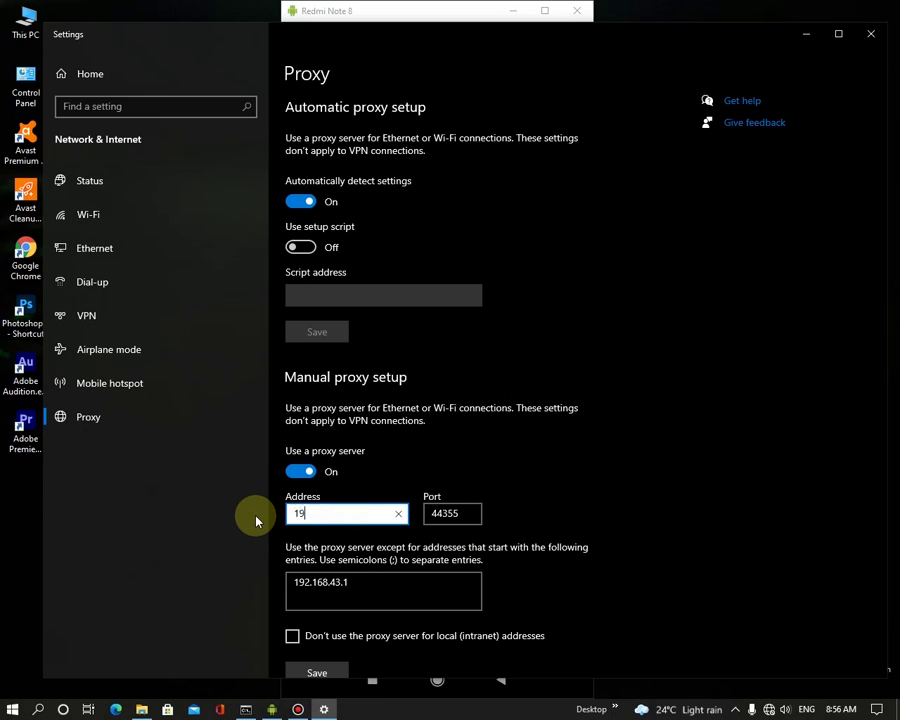
type("2.168.43.1")
double_click(445, 513)
key("BackSpace")
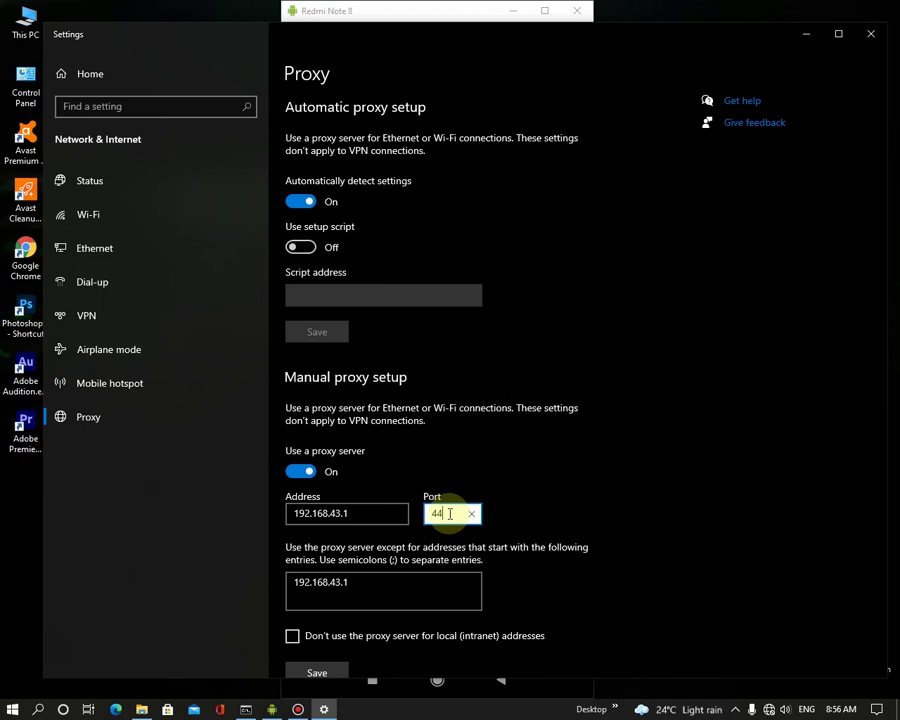
type("4435")
type("55")
left_click(545, 518)
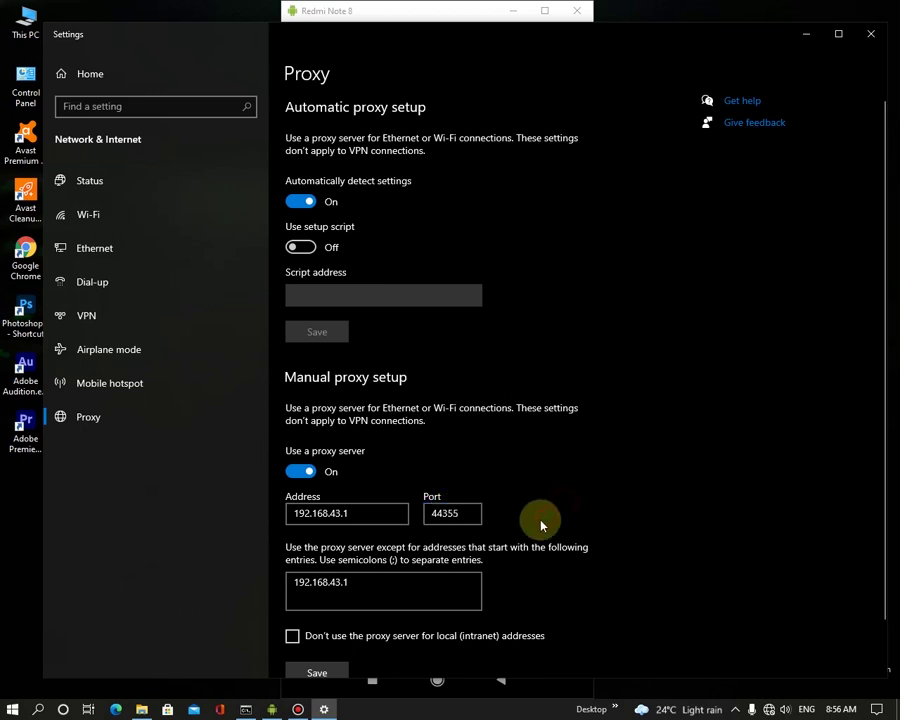
- Copy the proxy address 192.168.43.1 and paste it into the exceptions box
left_click(350, 583)
double_click(350, 583)
double_click(316, 514)
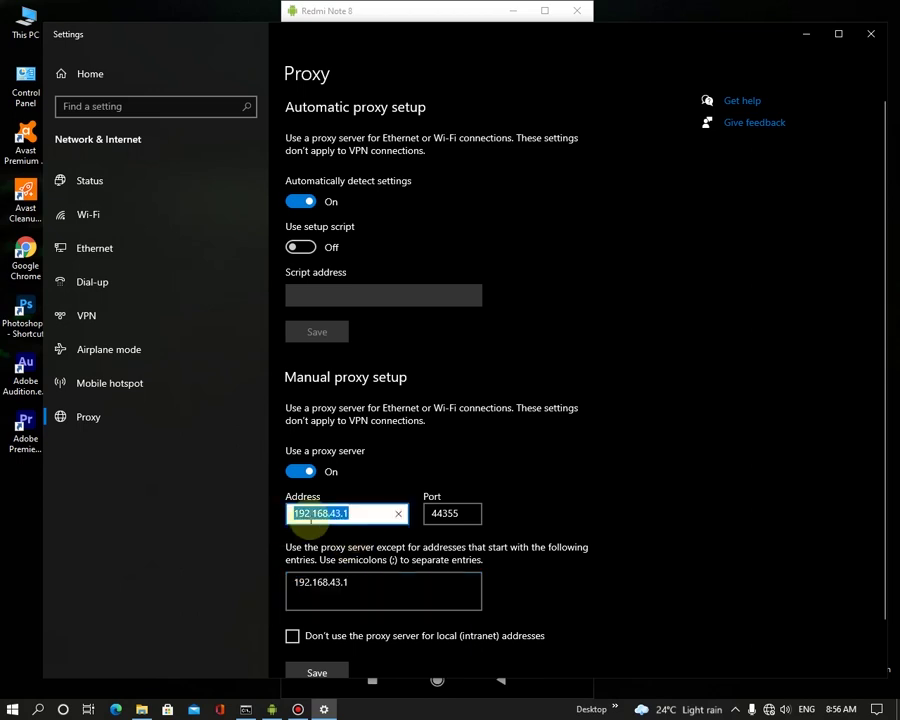
right_click(316, 515)
left_click(344, 553)
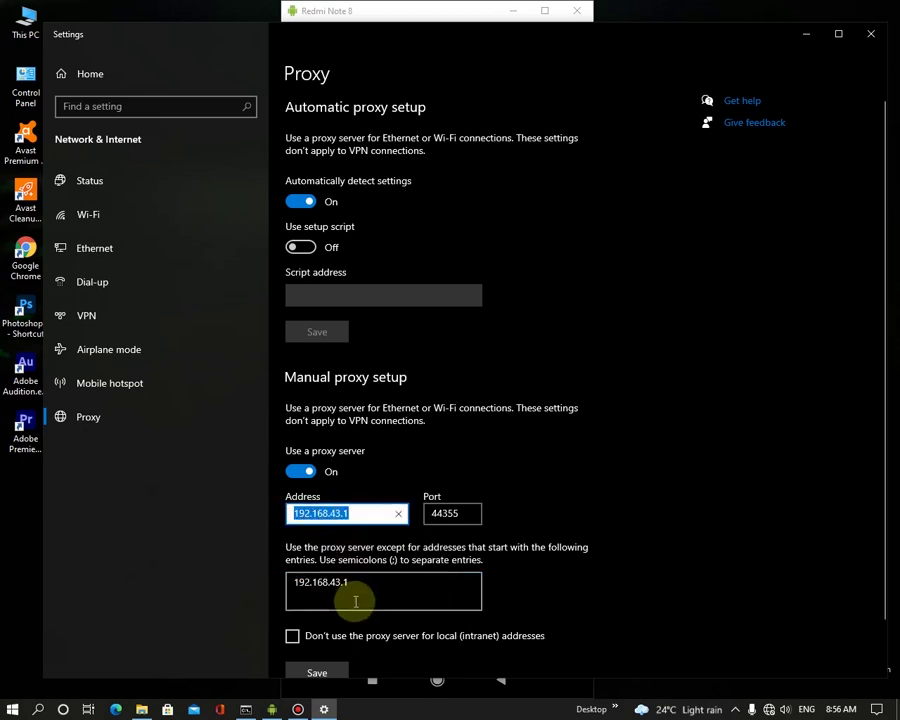
left_click_drag(352, 592, 311, 599)
right_click(320, 587)
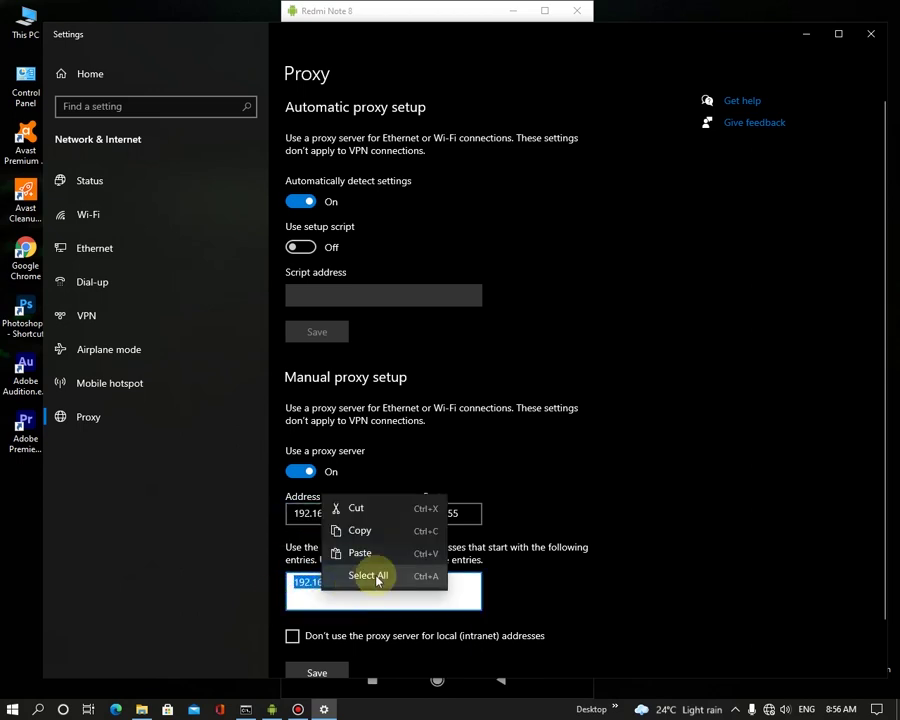
left_click(395, 551)
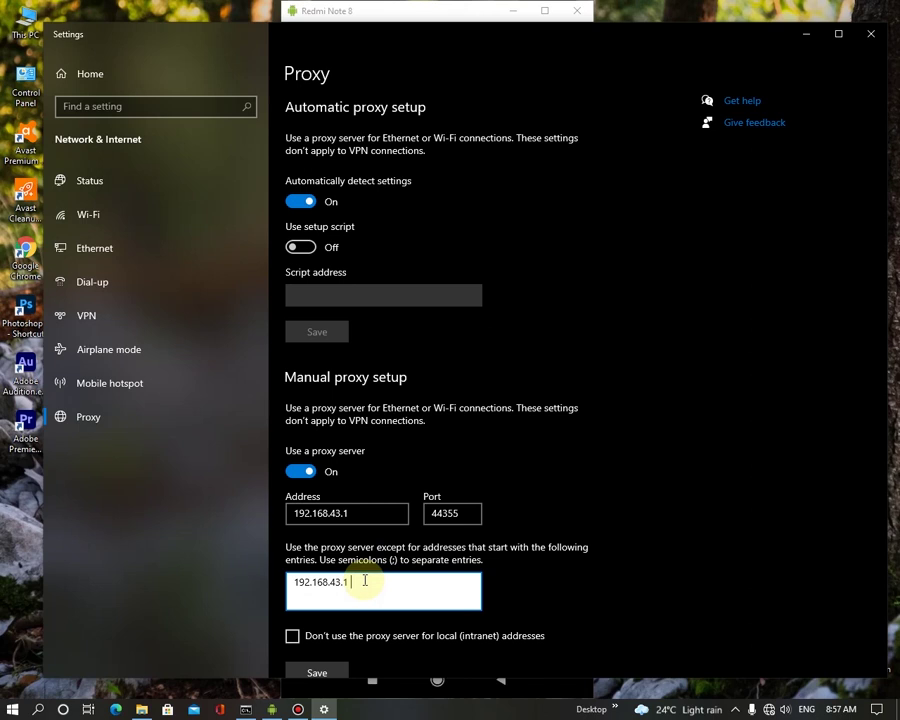
- End the exceptions entry with ';' as '192.168.43.1 ;' and save the manual proxy settings
scroll(365, 580, "down", 2)
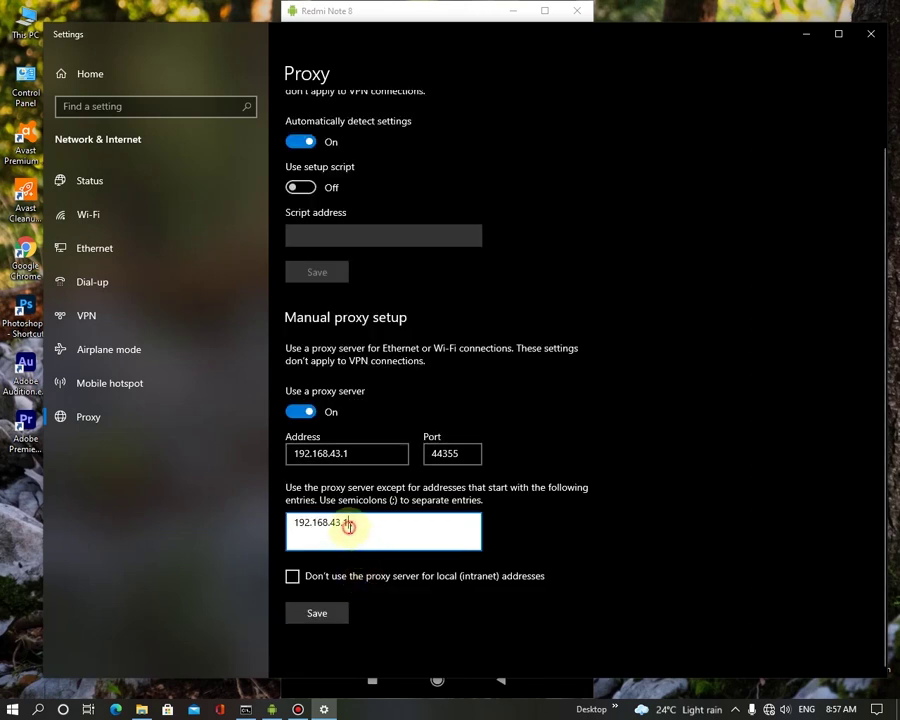
key("BackSpace")
type(";")
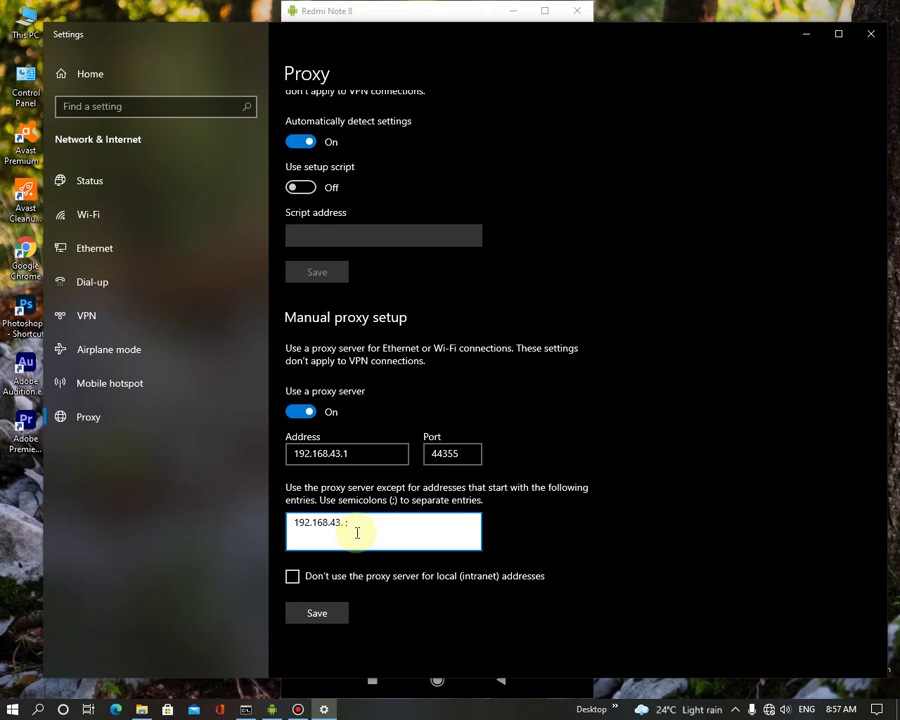
left_click(342, 616)
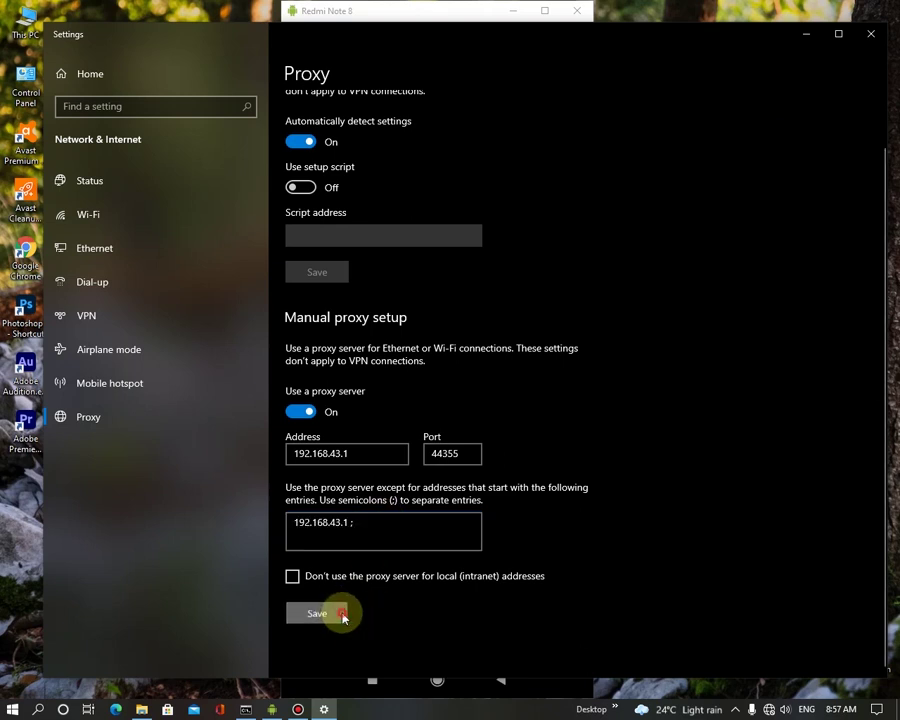
scroll(572, 400, "up", 2)
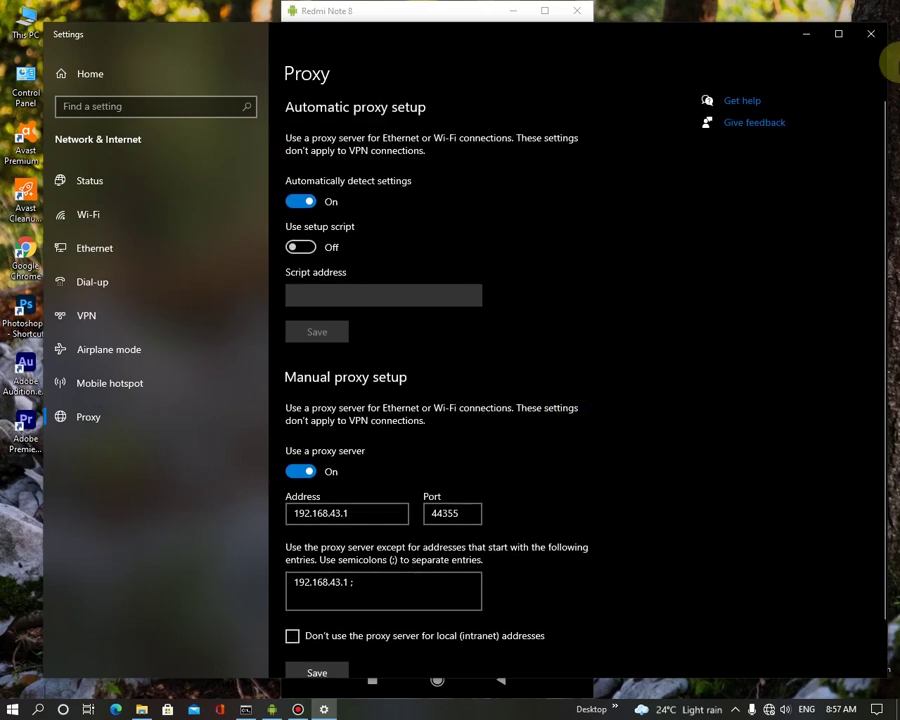
- Close Settings and connect the PC to the Redmi Note 8 Wi-Fi hotspot
left_click(876, 42)
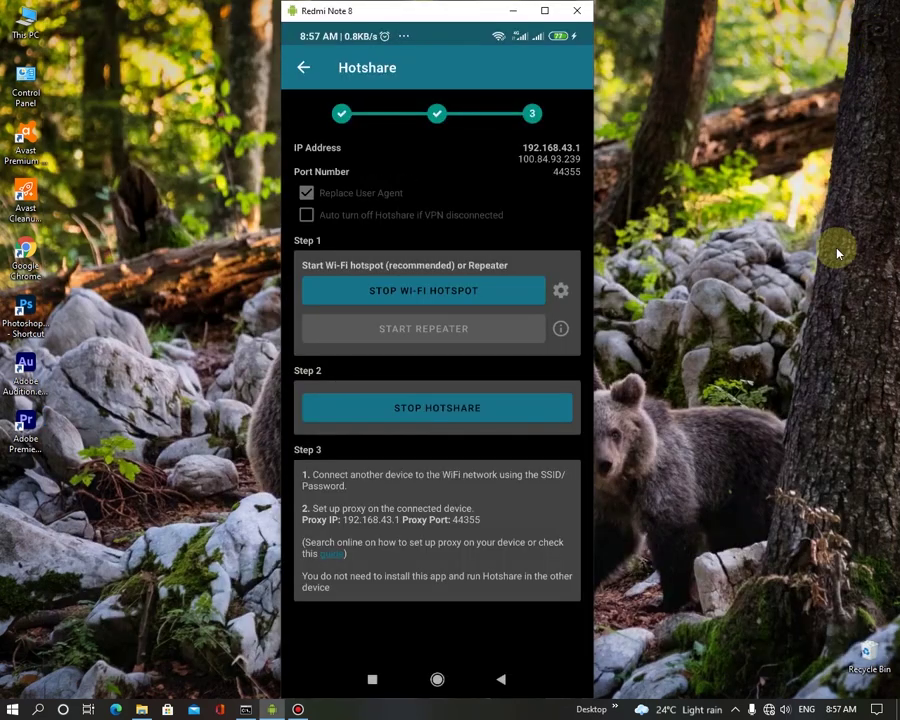
left_click(382, 671)
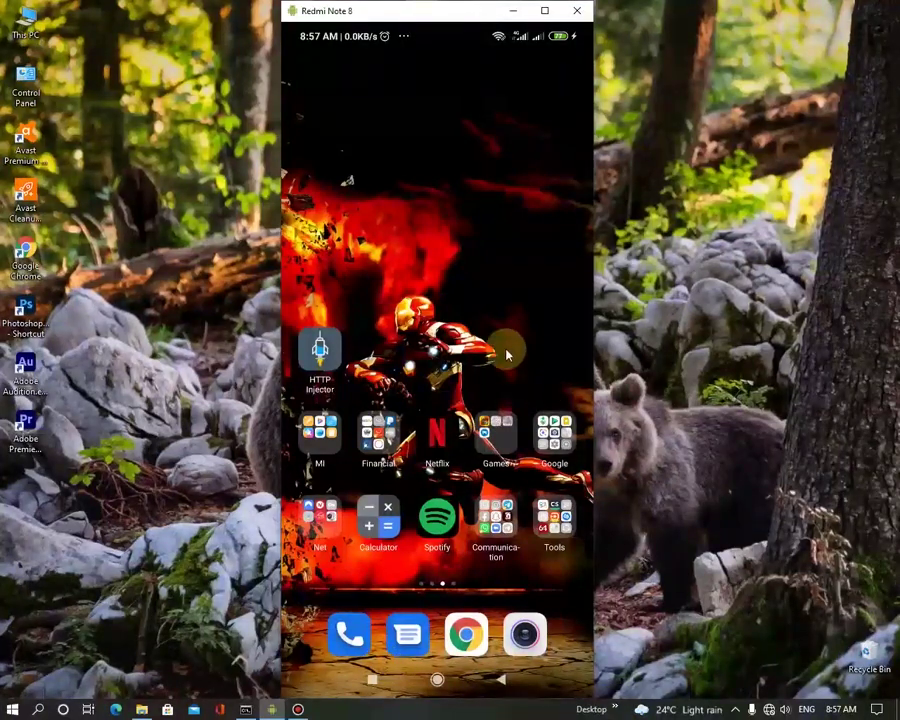
left_click(769, 710)
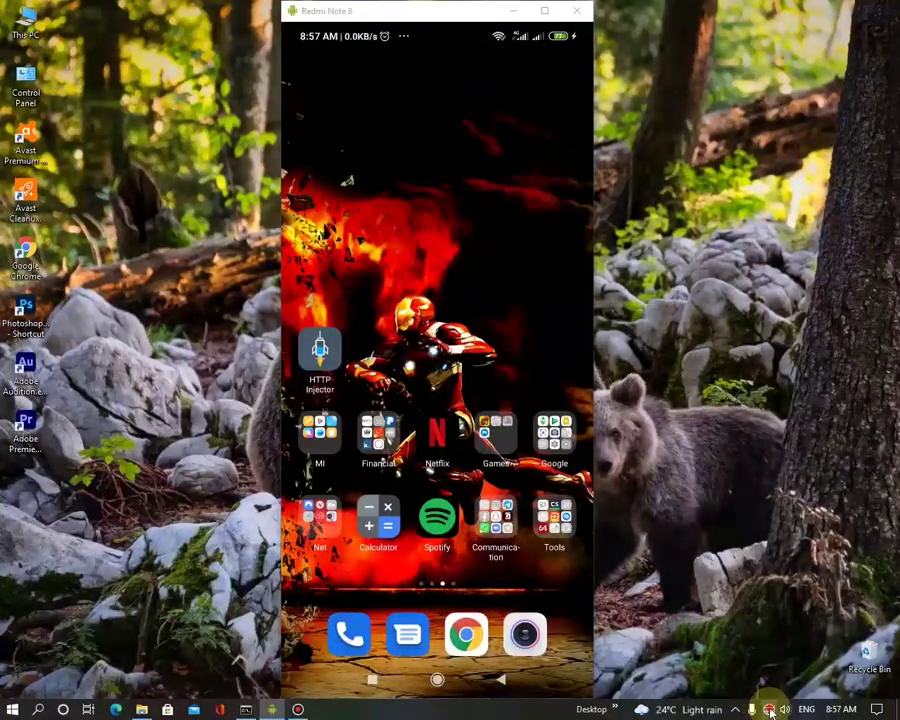
left_click(783, 318)
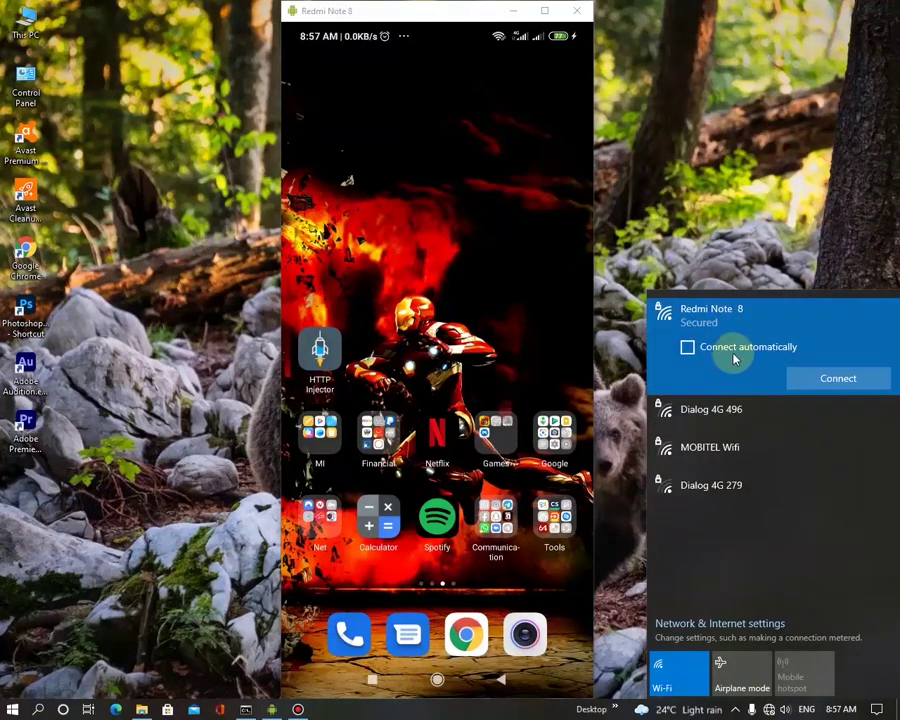
left_click(832, 380)
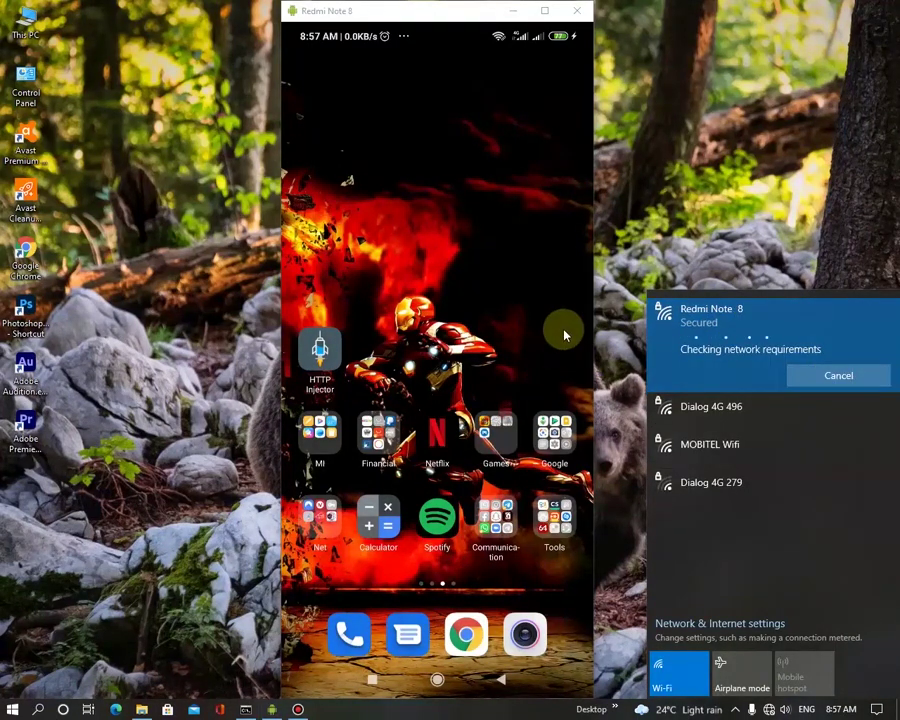
left_click(494, 315)
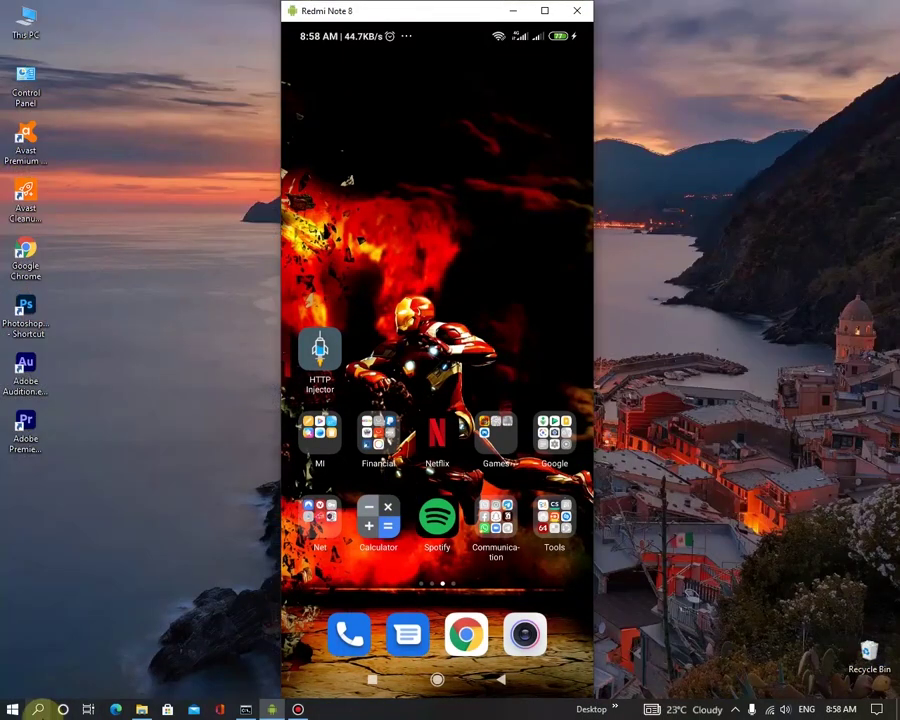
left_click(38, 709)
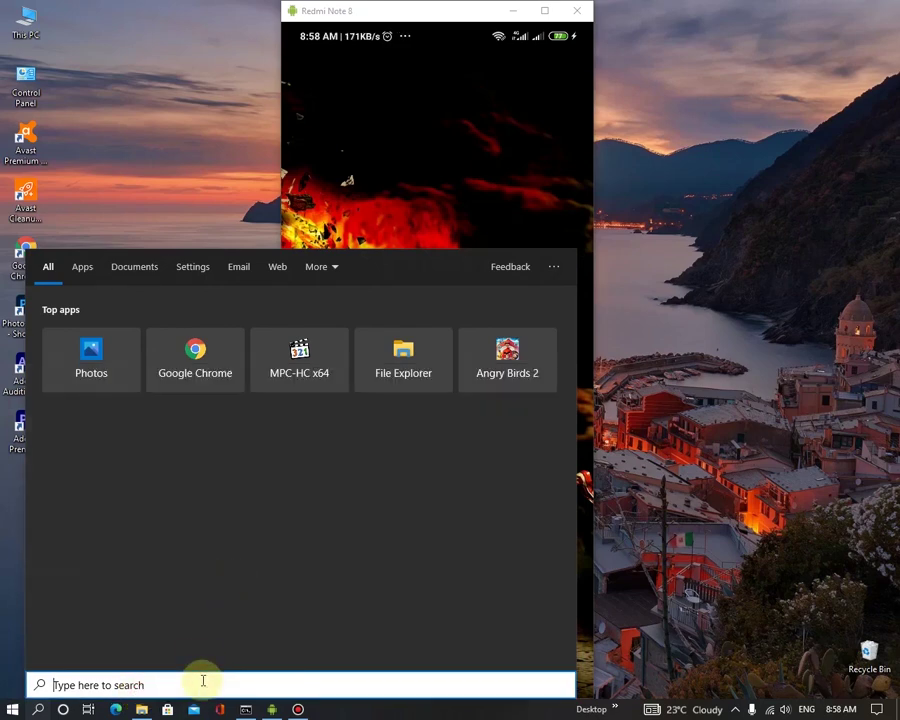
type("pr")
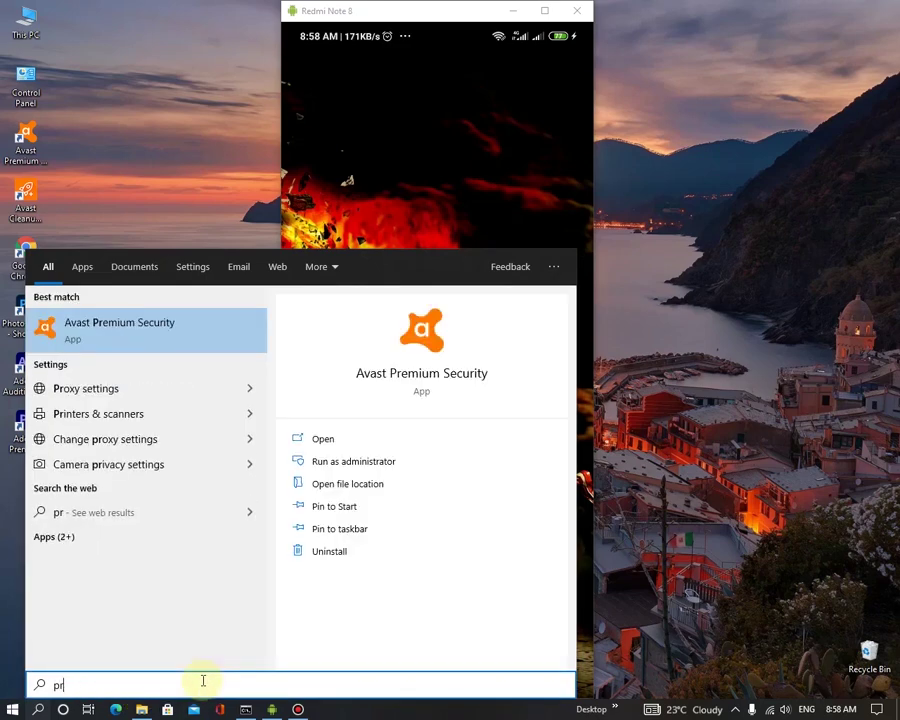
left_click(216, 386)
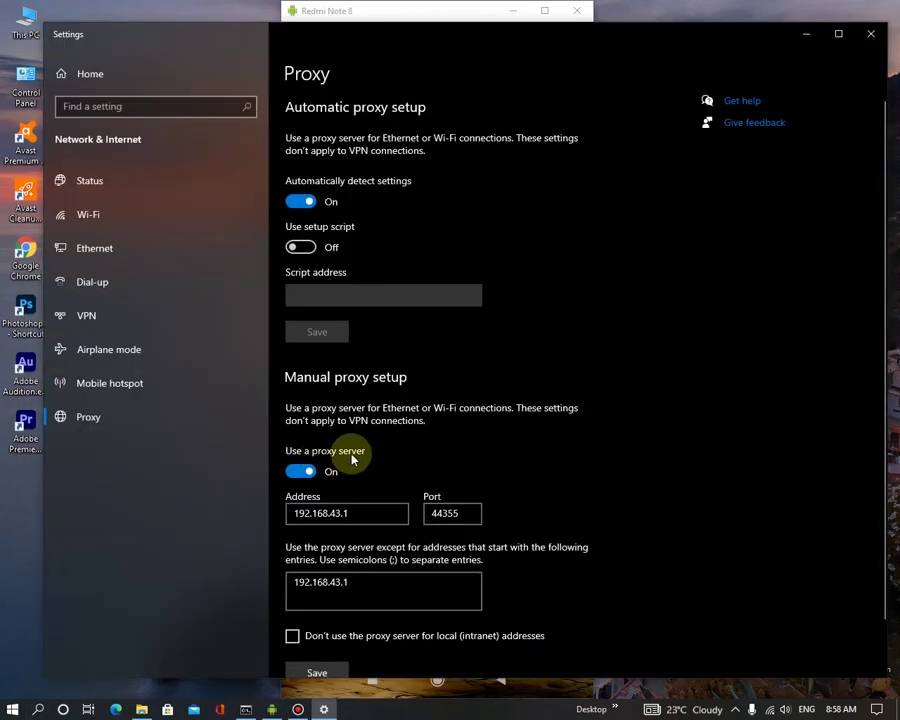
scroll(398, 456, "down", 1)
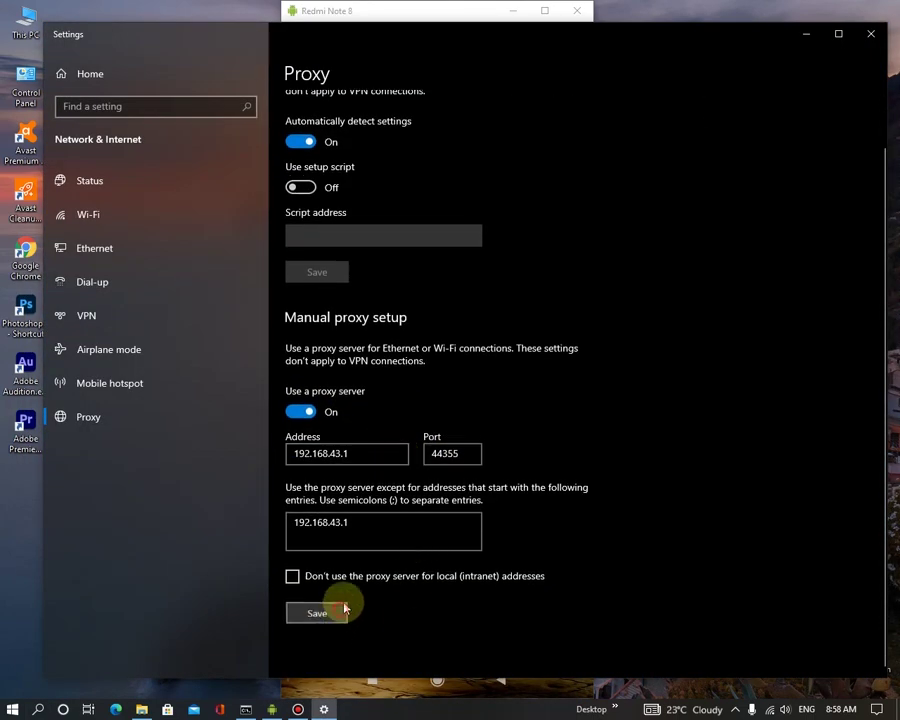
left_click(870, 34)
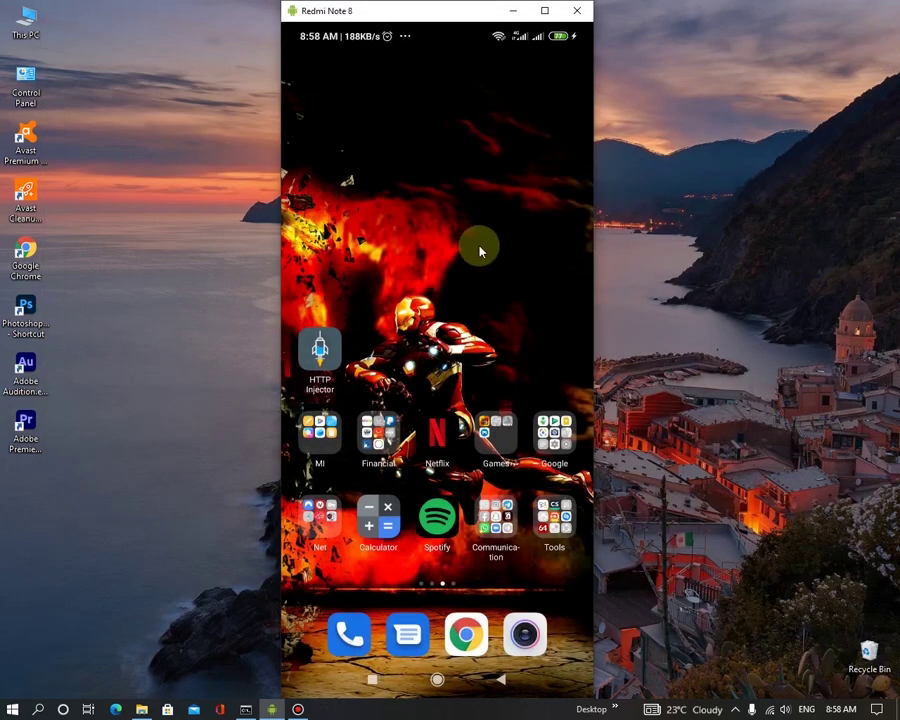
- Launch NordVPN from the Net folder, connect to an Australian server in Perth, then go home
left_click(318, 527)
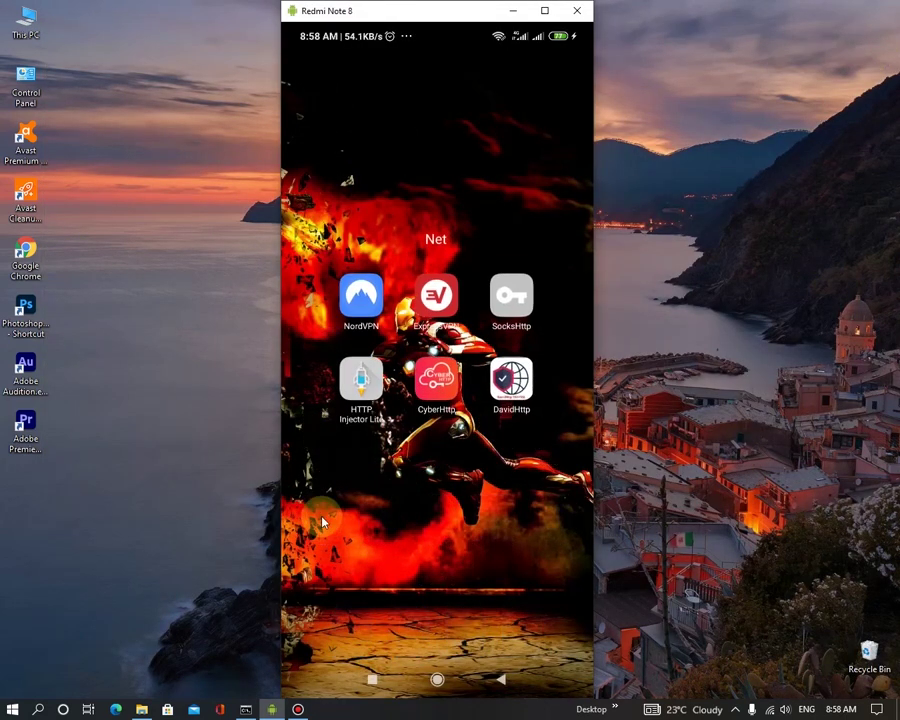
left_click(368, 305)
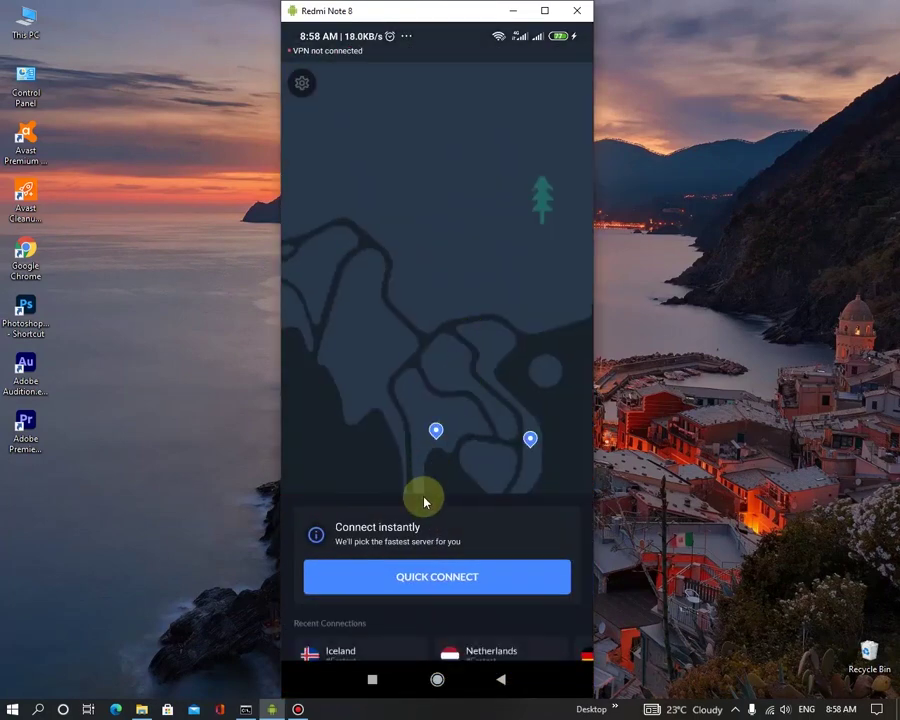
scroll(423, 500, "down", 3)
left_click_drag(408, 549, 450, 342)
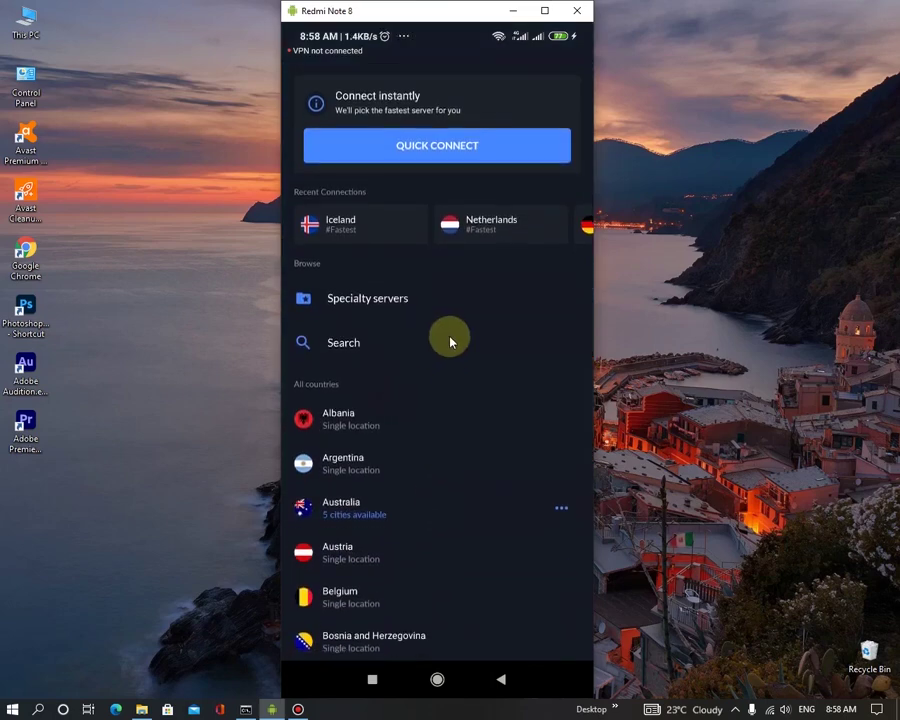
left_click_drag(460, 528, 444, 384)
left_click(440, 362)
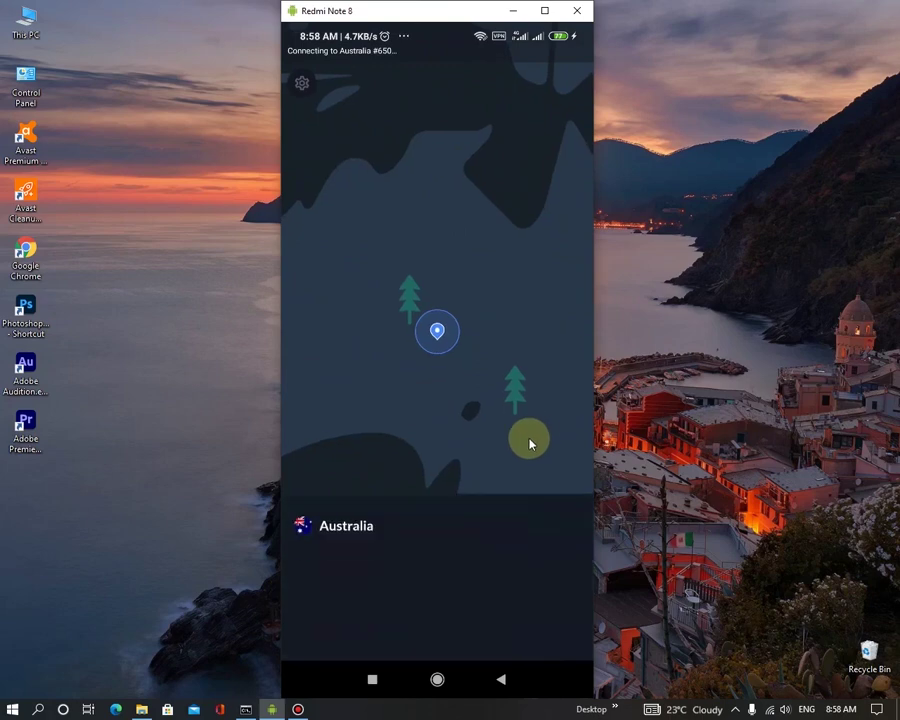
left_click_drag(458, 637, 482, 408)
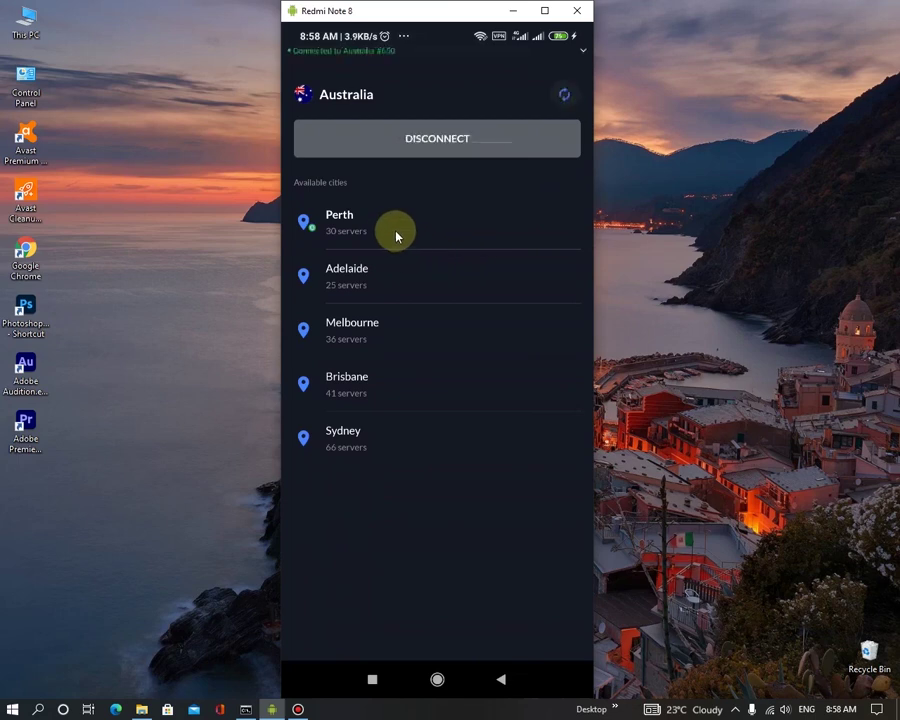
left_click(439, 678)
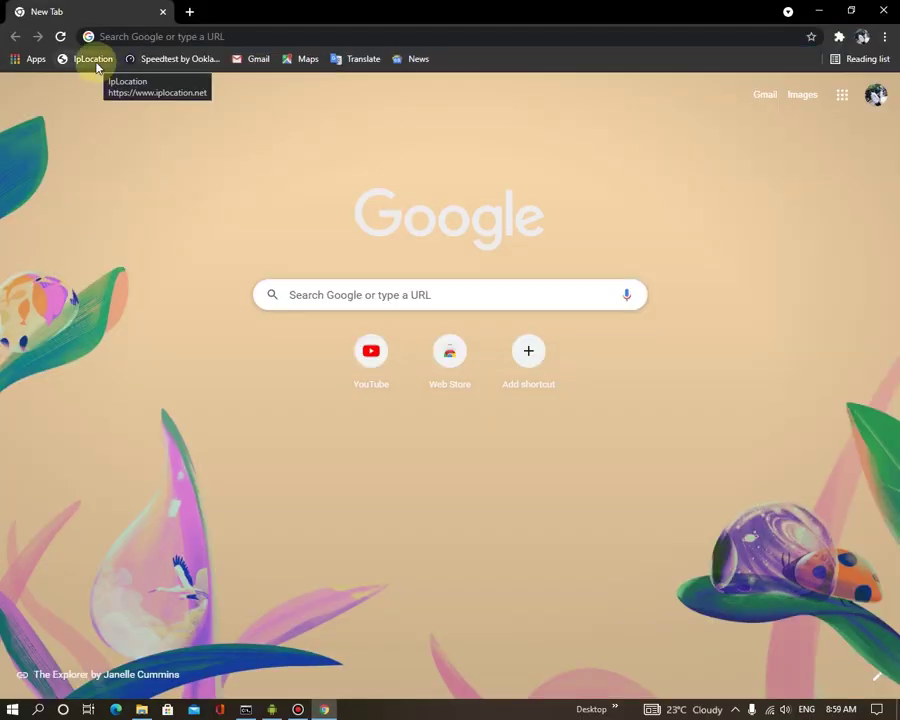
- Open the IpLocation bookmark showing IP 103.107.196.180 in Perth, Western Australia
left_click(93, 59)
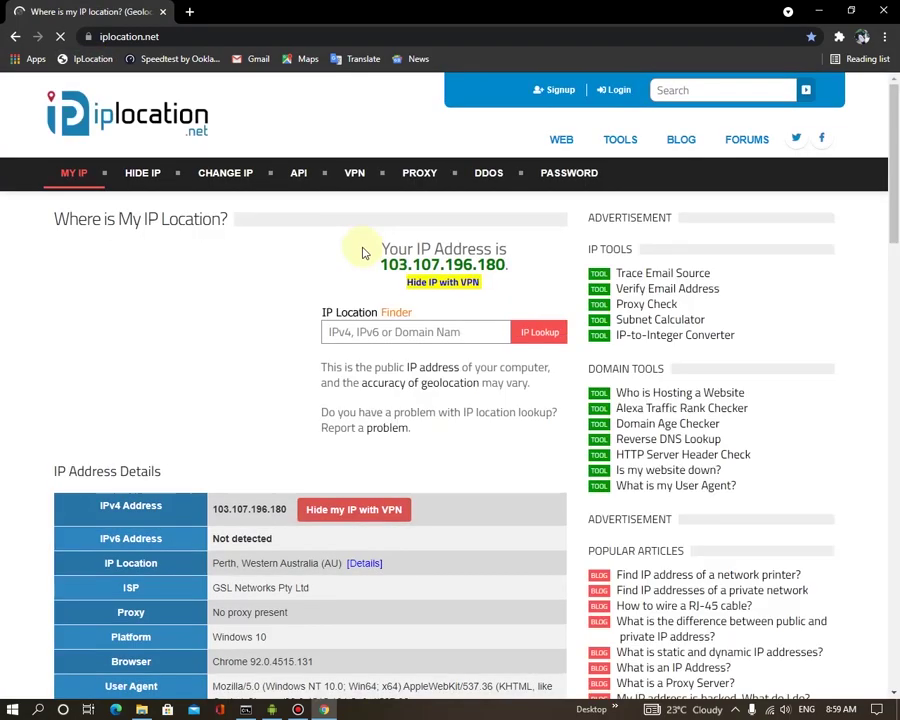
scroll(320, 290, "down", 1)
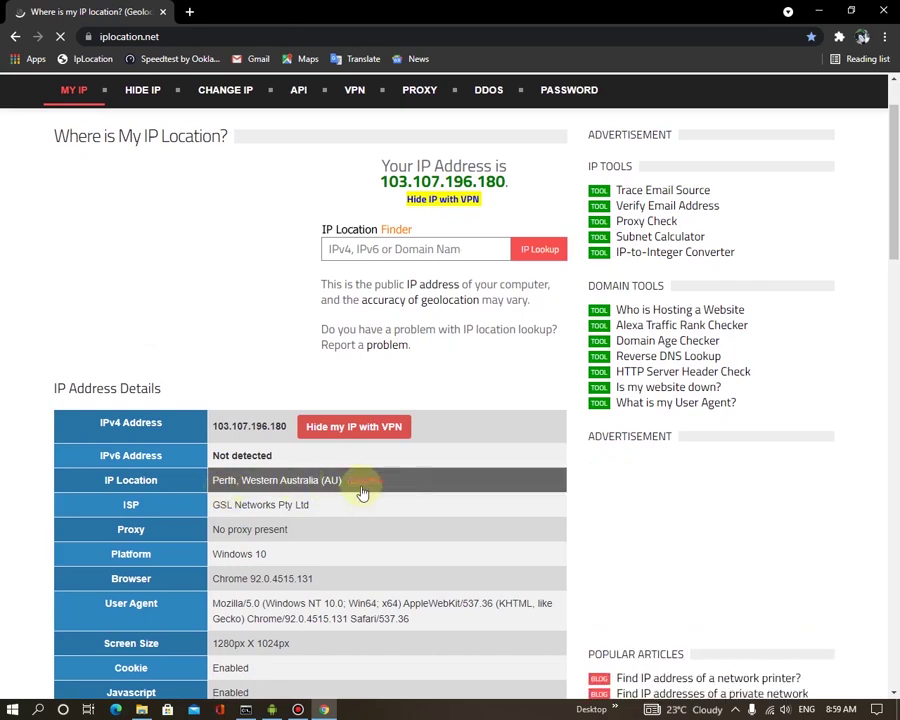
left_click(270, 708)
- Switch NordVPN to Melbourne and recheck iplocation.net, now showing 144.48.37.4 in Melbourne, Victoria
left_click(360, 296)
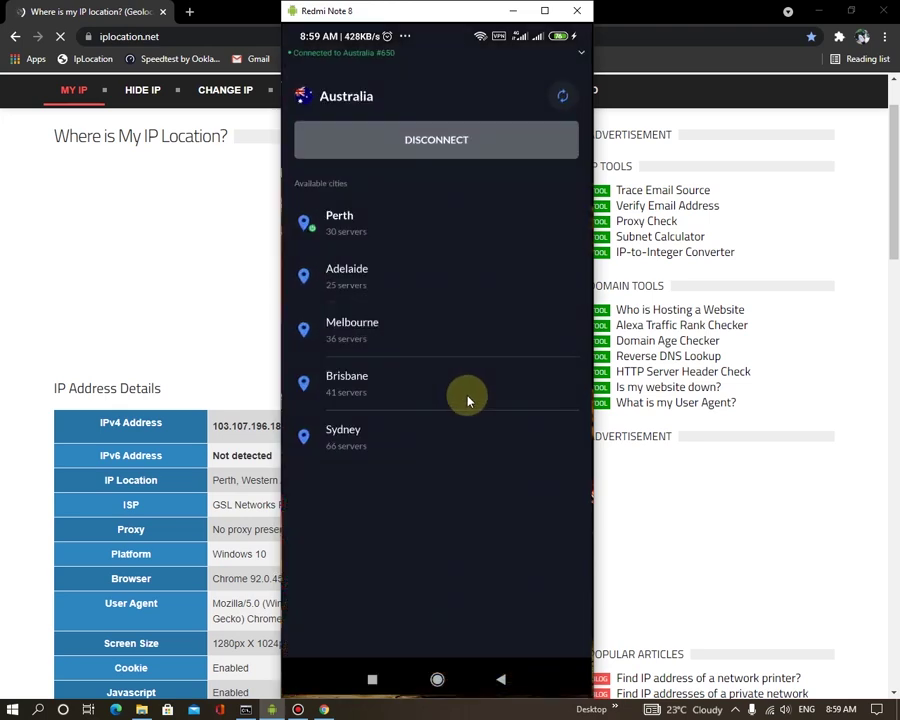
left_click(396, 348)
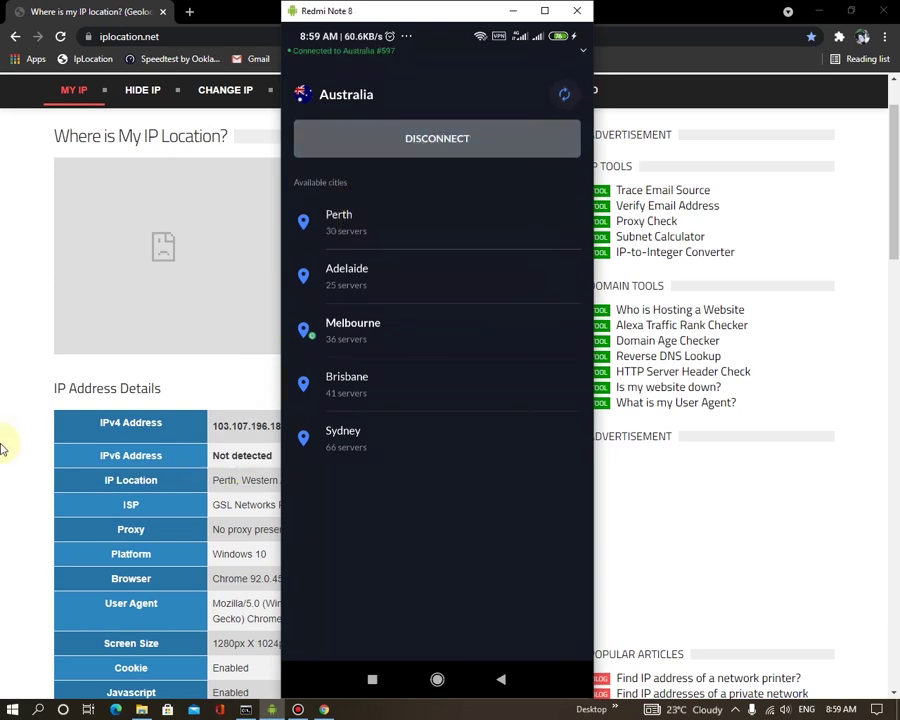
left_click(61, 38)
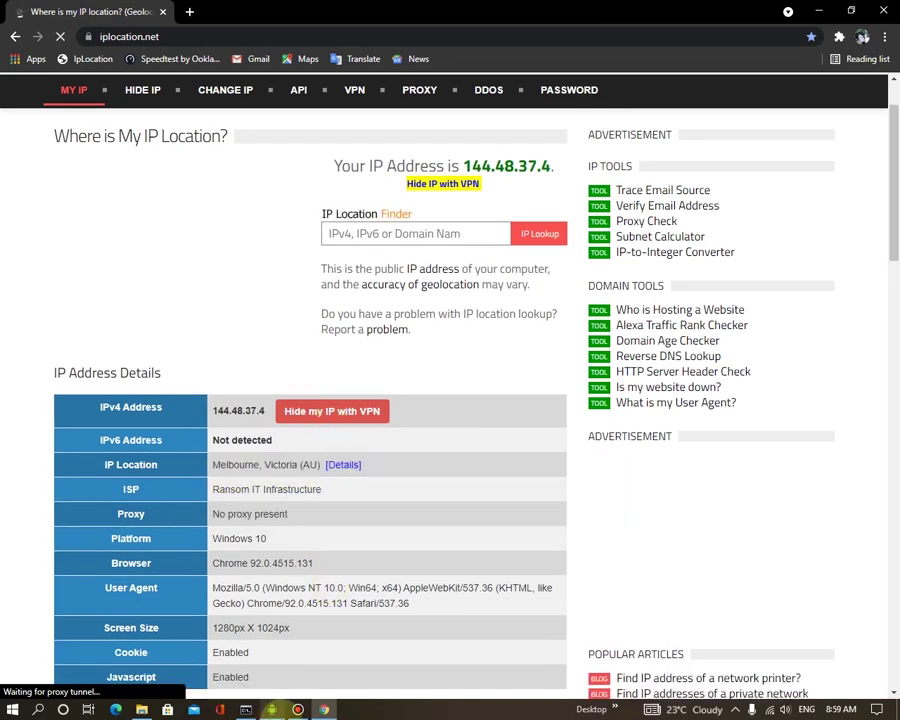
mouse_move(298, 712)
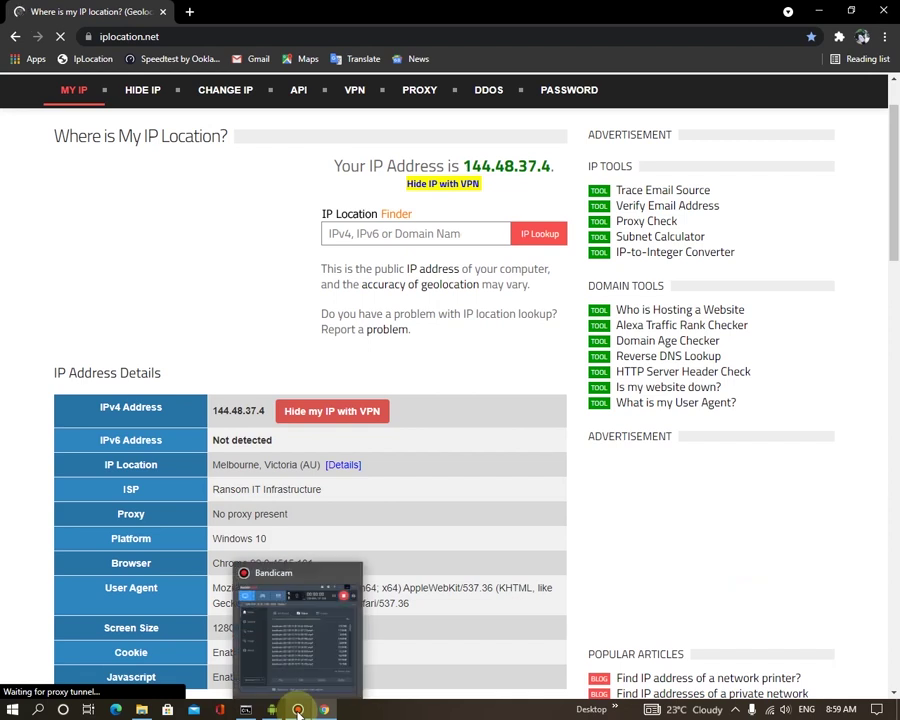
left_click(271, 710)
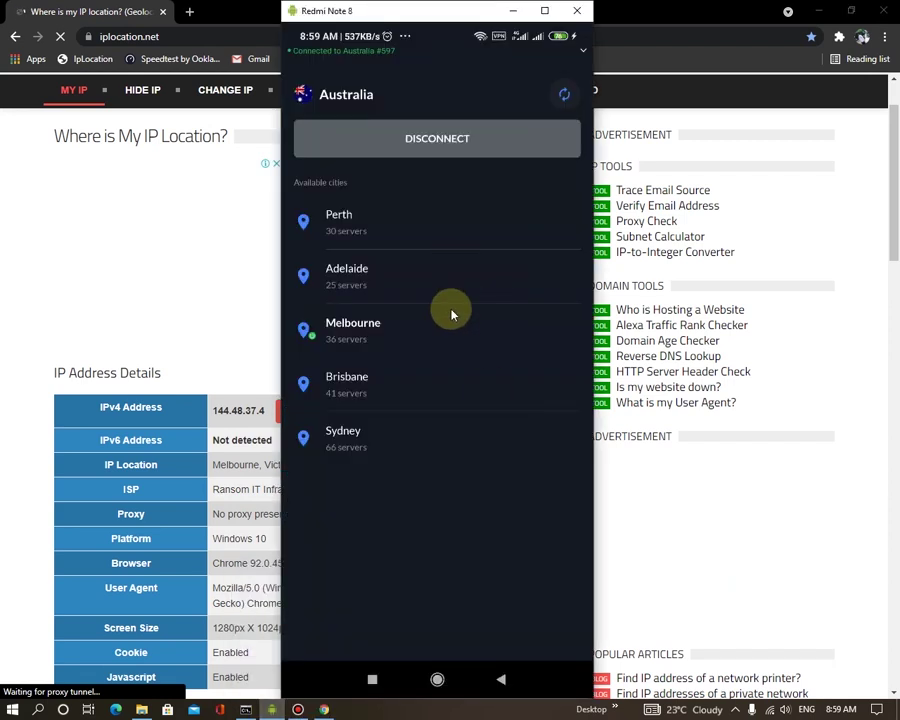
- Disconnect NordVPN and connect ExpressVPN to the USA - New York location
left_click(495, 142)
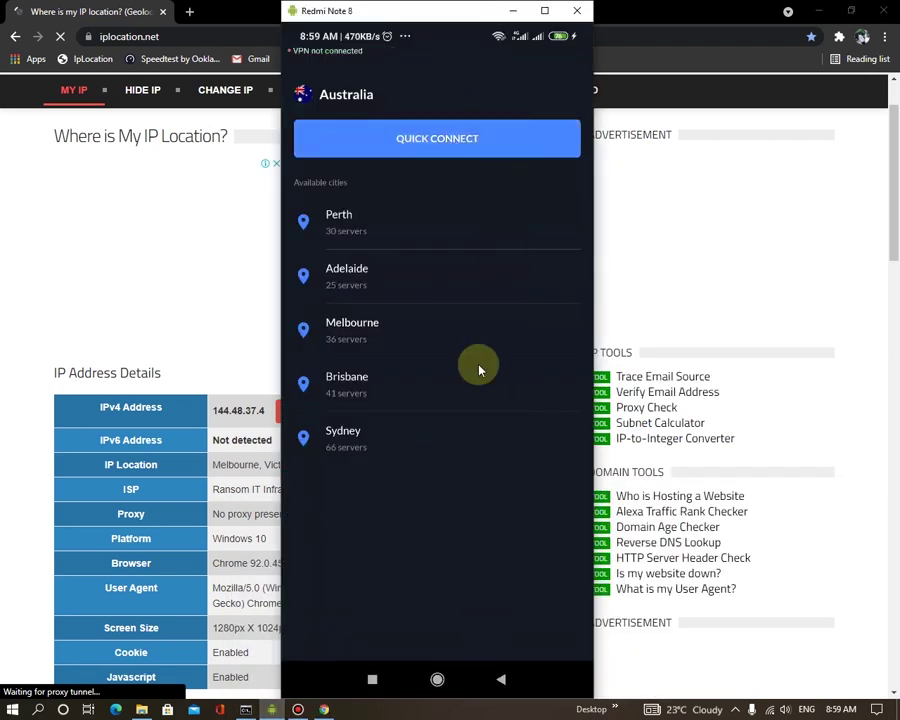
left_click(501, 680)
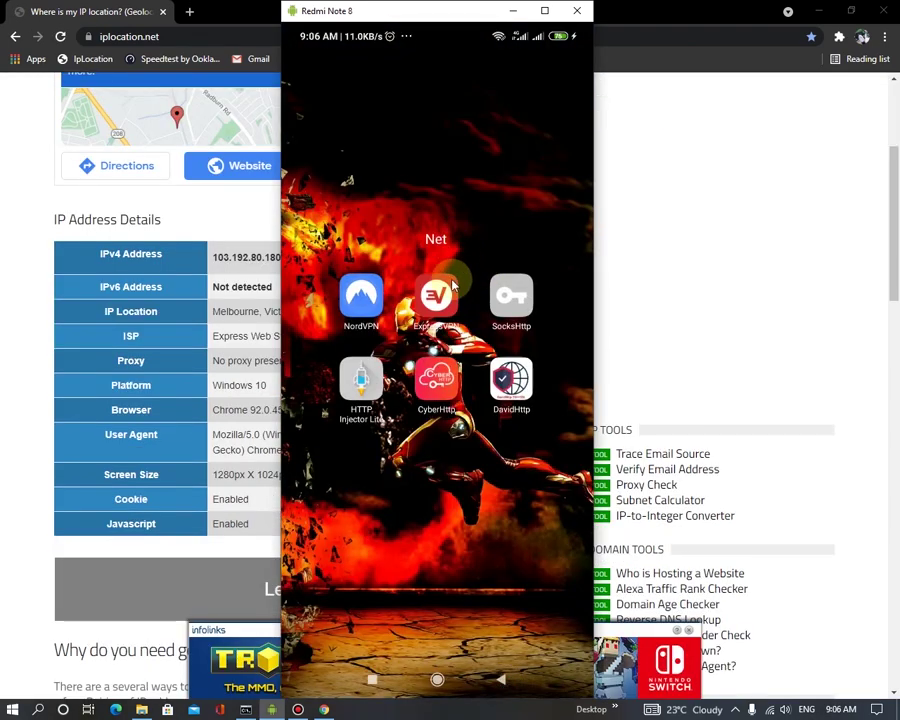
left_click(446, 295)
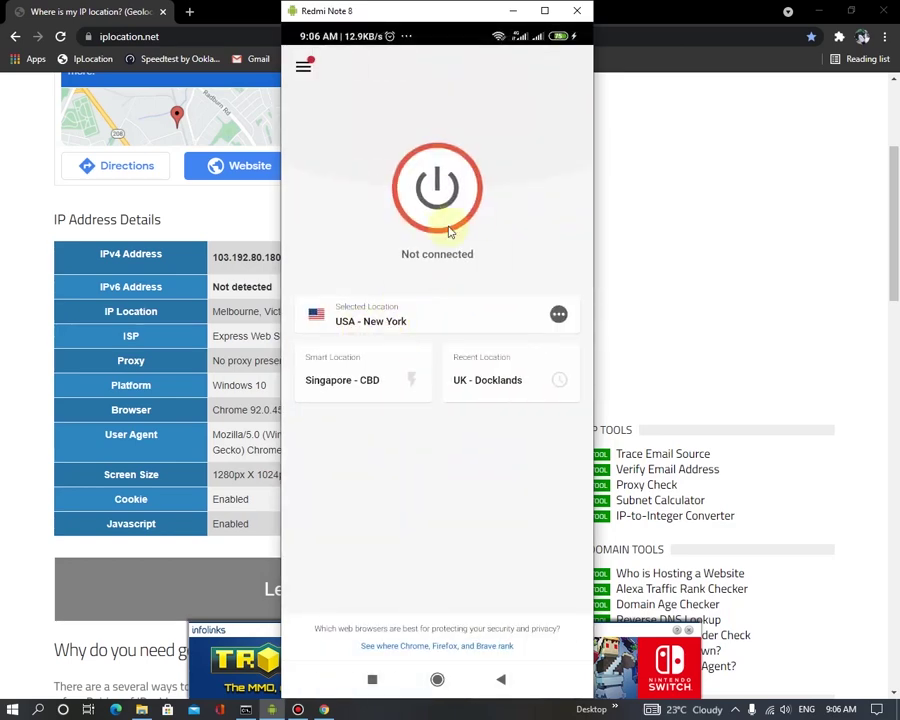
left_click(482, 320)
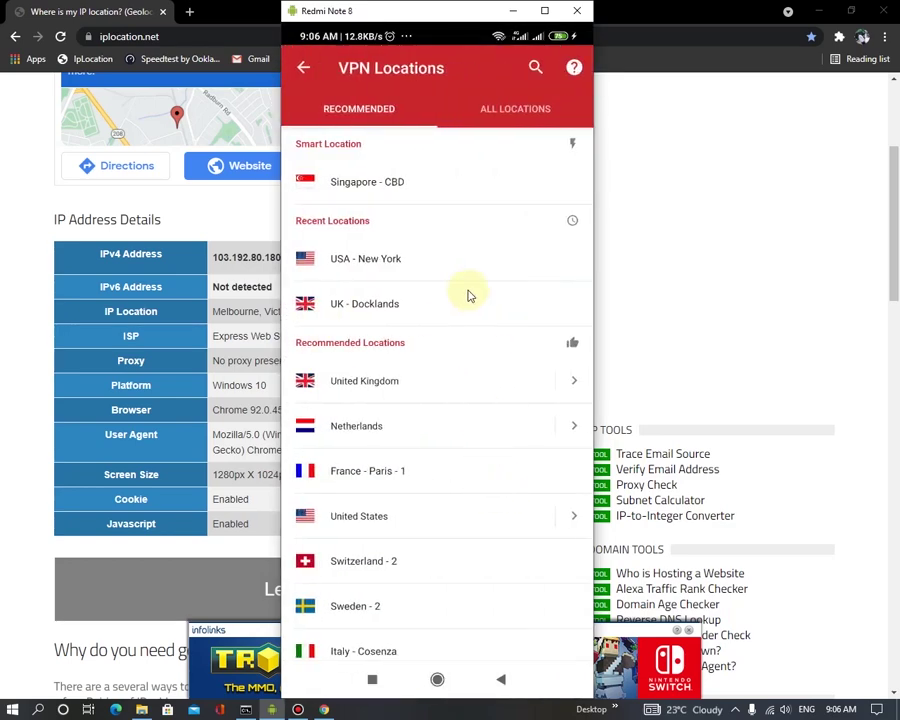
left_click(381, 266)
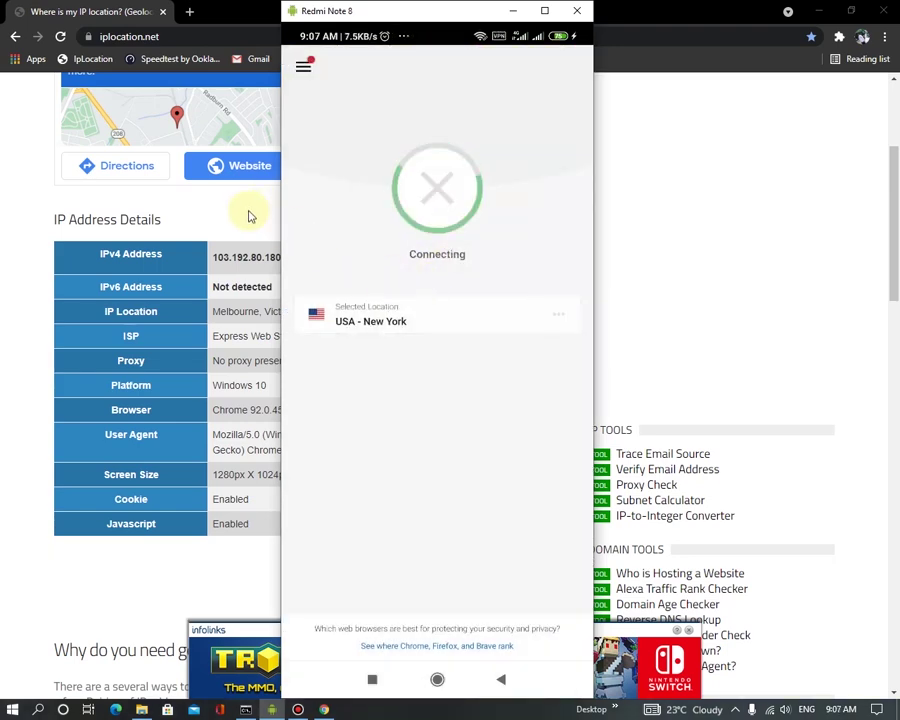
- Reload iplocation.net in Chrome to confirm IP 5.181.234.108 in New York City
left_click(60, 36)
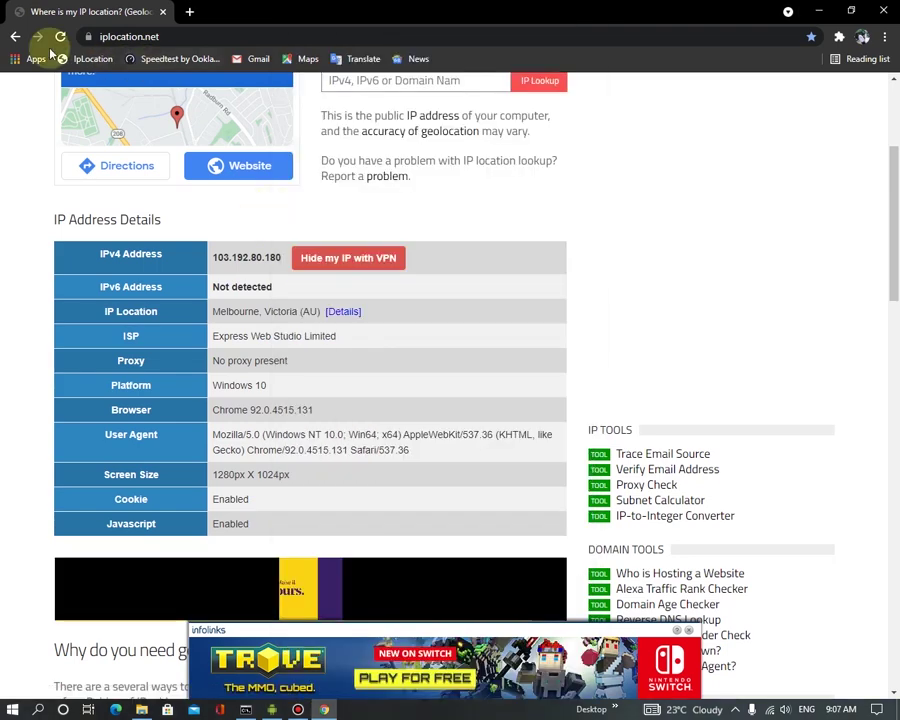
left_click(60, 36)
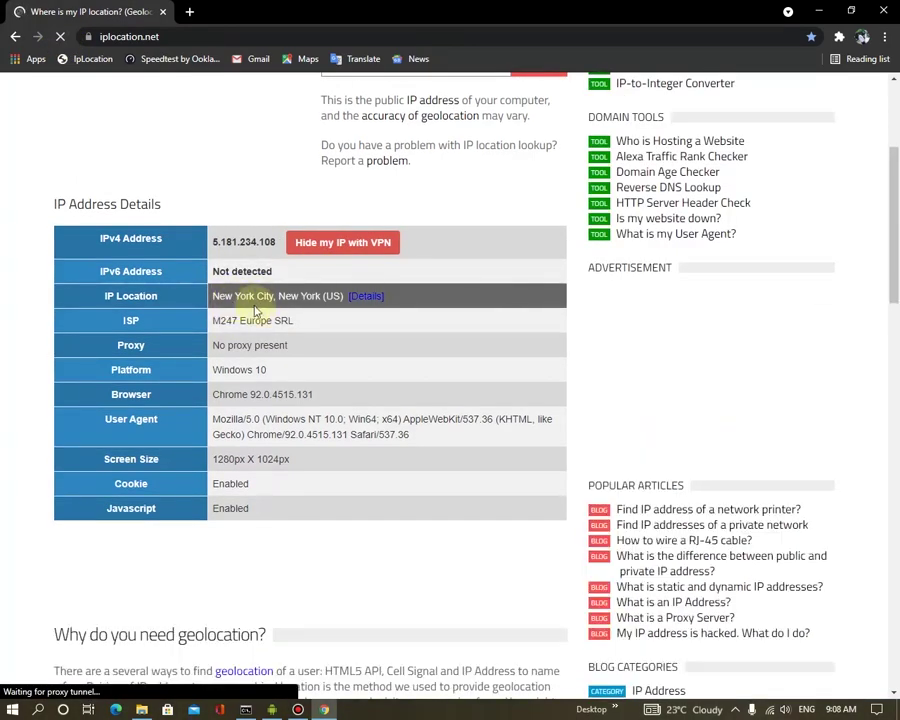
scroll(350, 424, "down", 2)
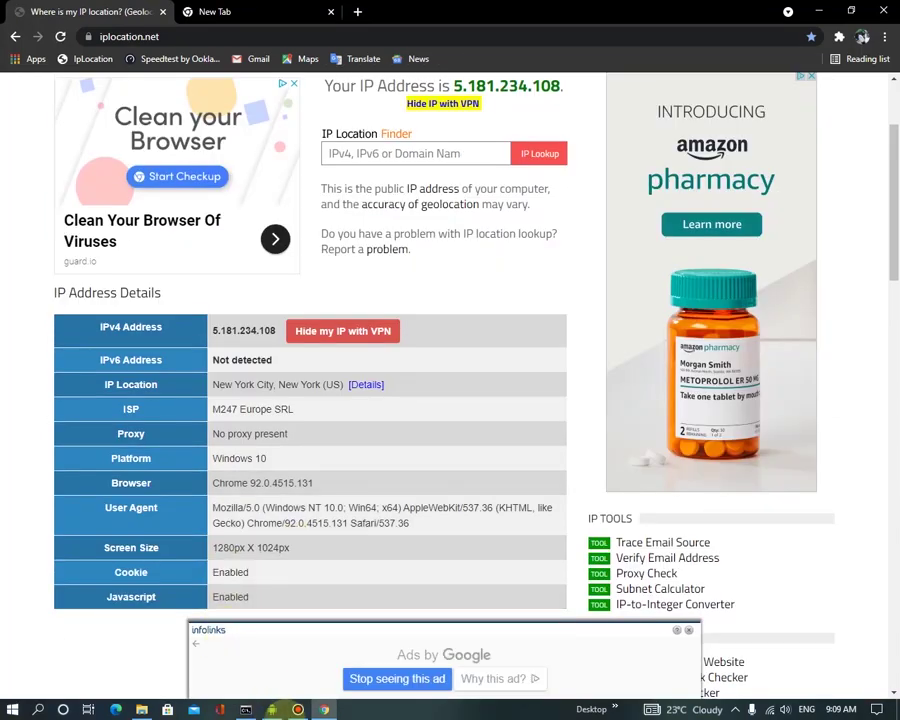
left_click(271, 709)
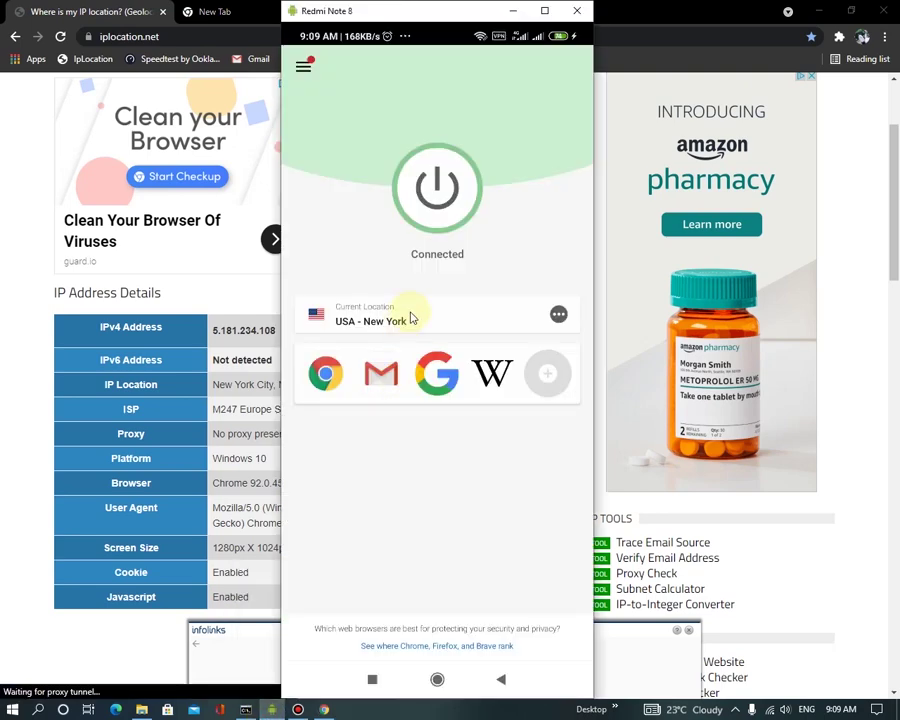
- Connect ExpressVPN to USA - Washington DC from the United States city list
left_click(537, 321)
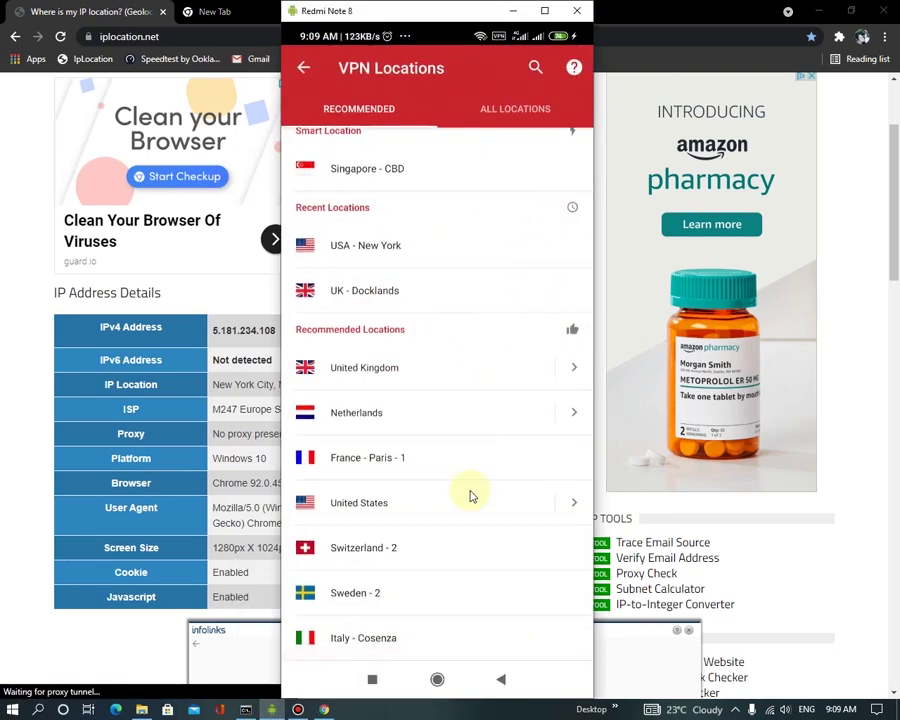
left_click(573, 508)
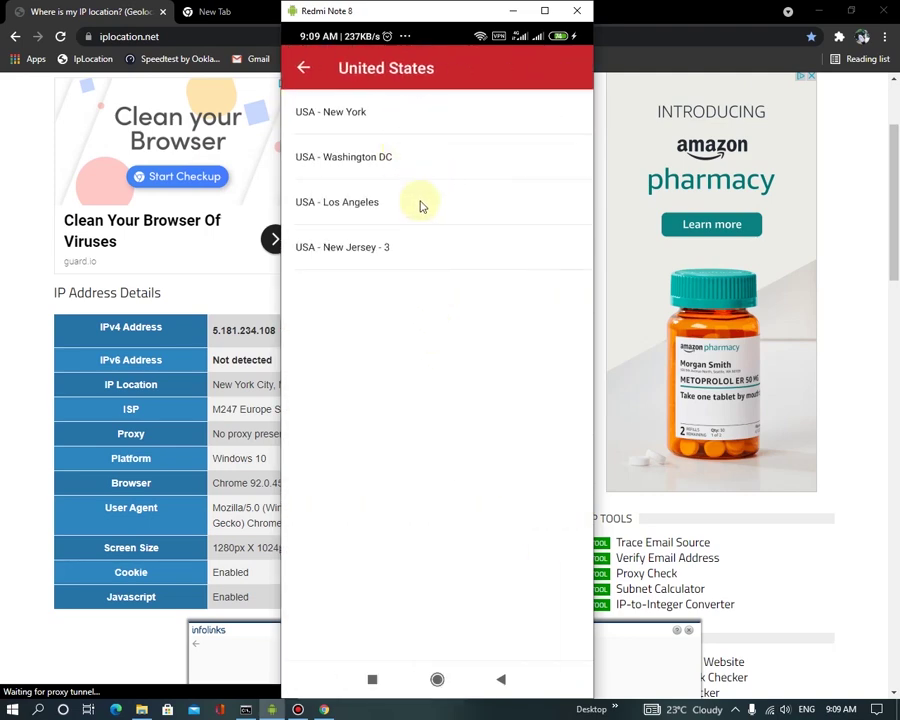
left_click(408, 161)
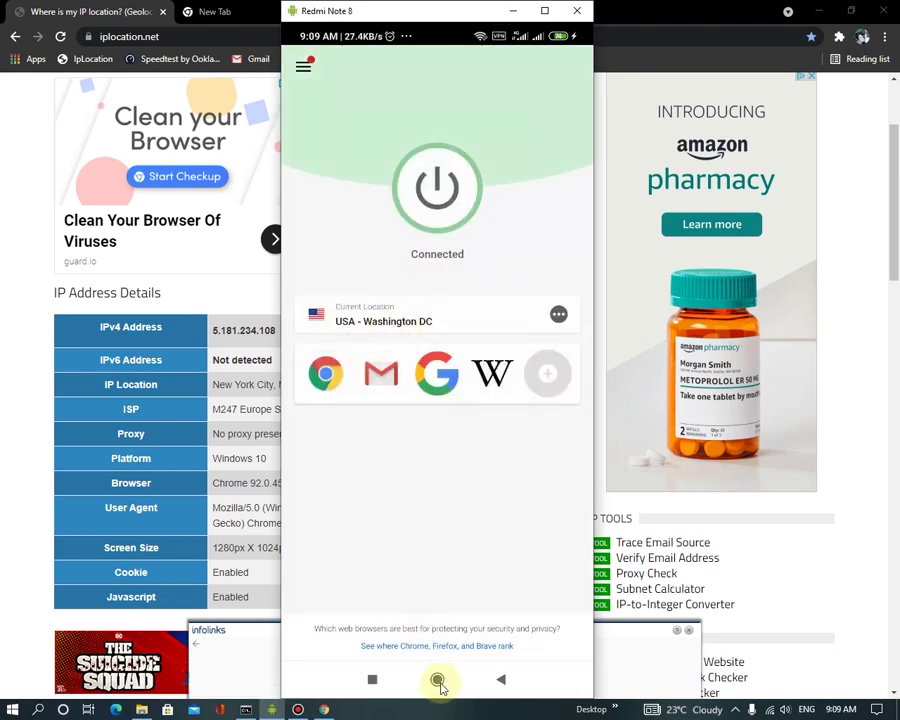
left_click(14, 470)
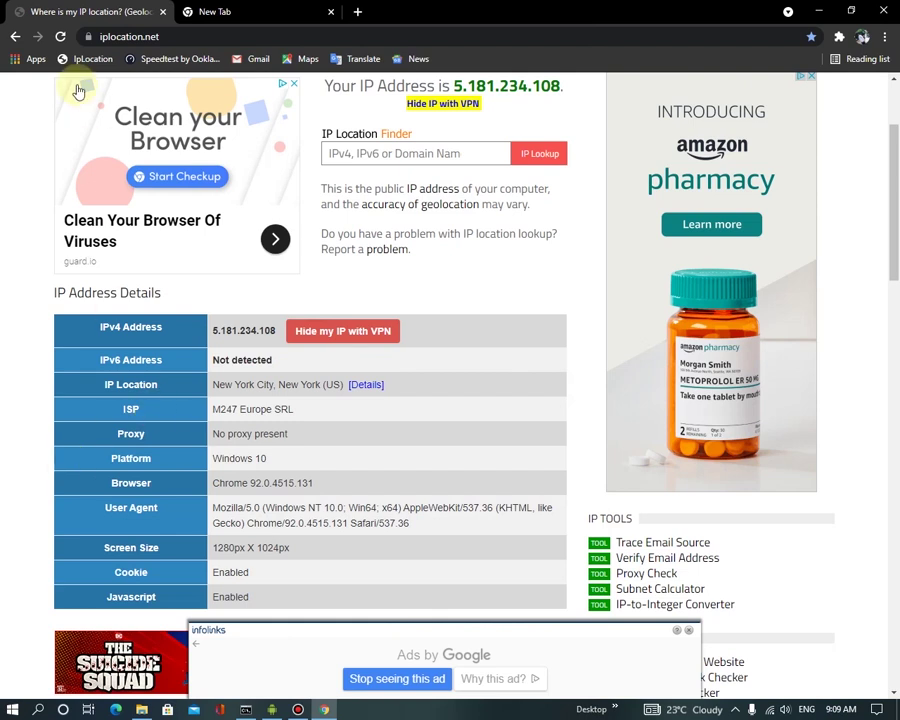
- Reload iplocation.net to confirm IP 45.132.227.20 in Washington, District of Columbia
left_click(62, 40)
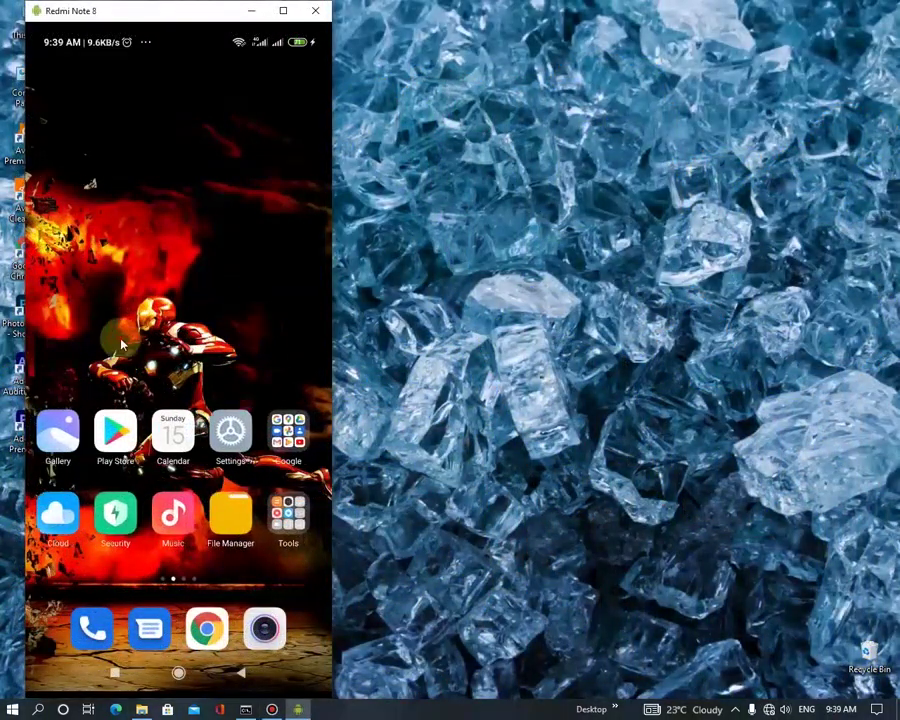
- Reopen ExpressVPN from the Net folder, reconnect to USA - New York, and return home
left_click_drag(237, 327, 110, 345)
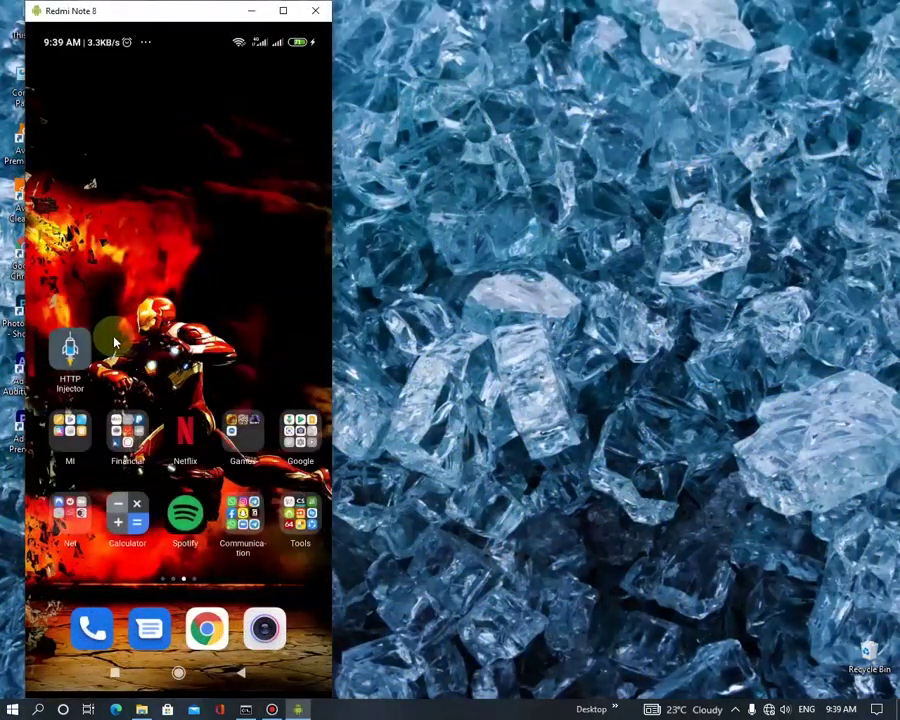
left_click(64, 513)
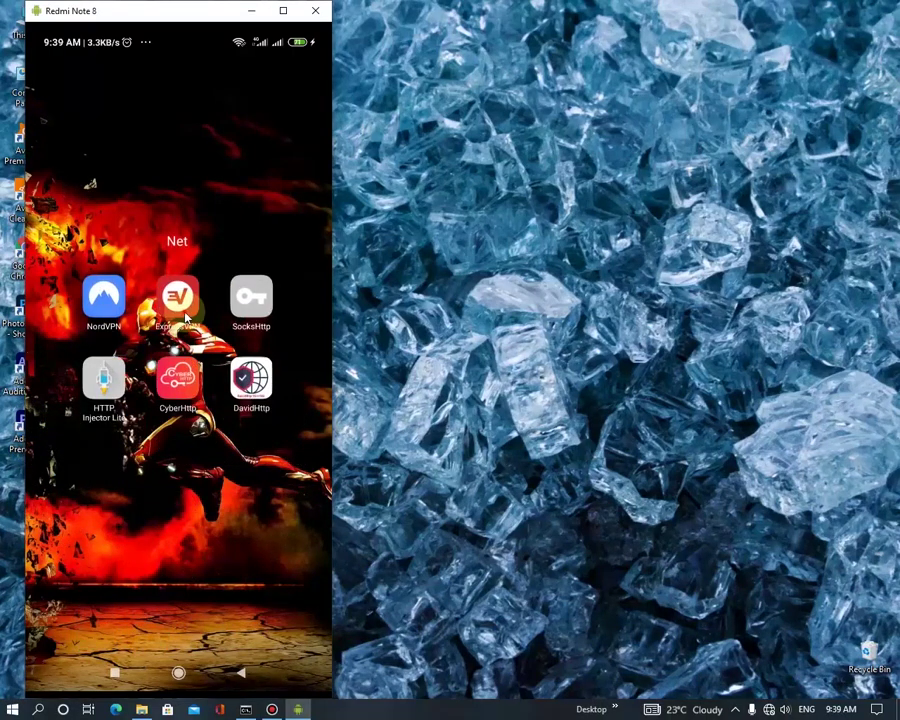
left_click(184, 316)
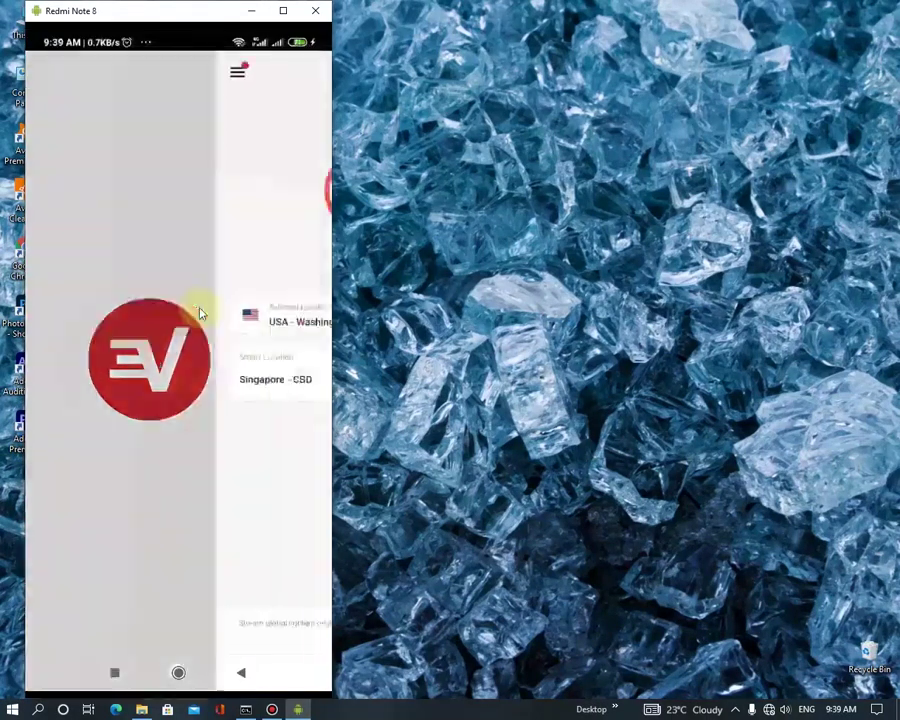
left_click(297, 315)
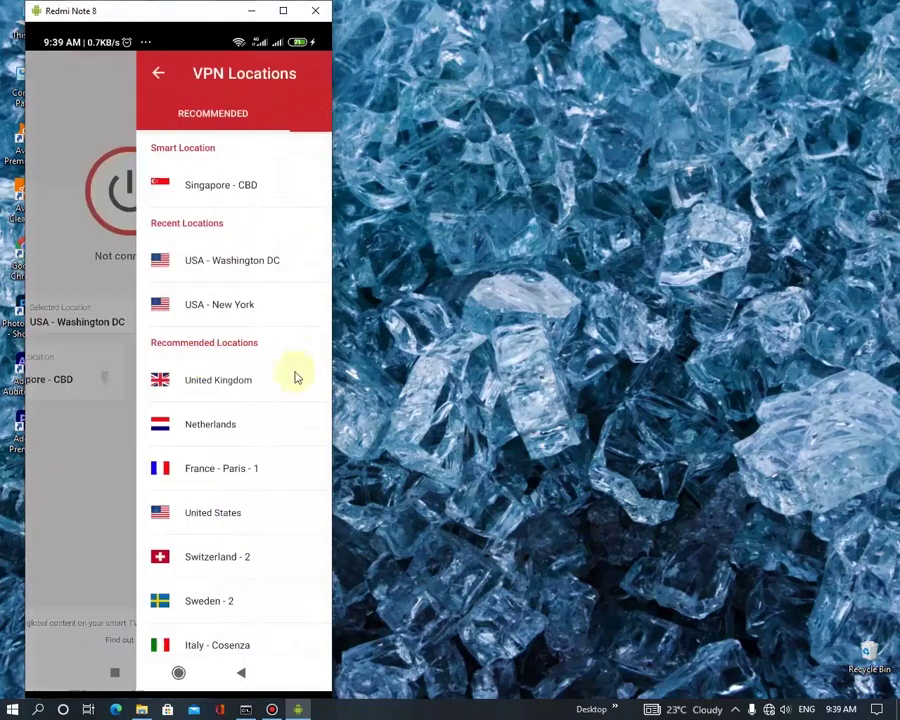
left_click(213, 312)
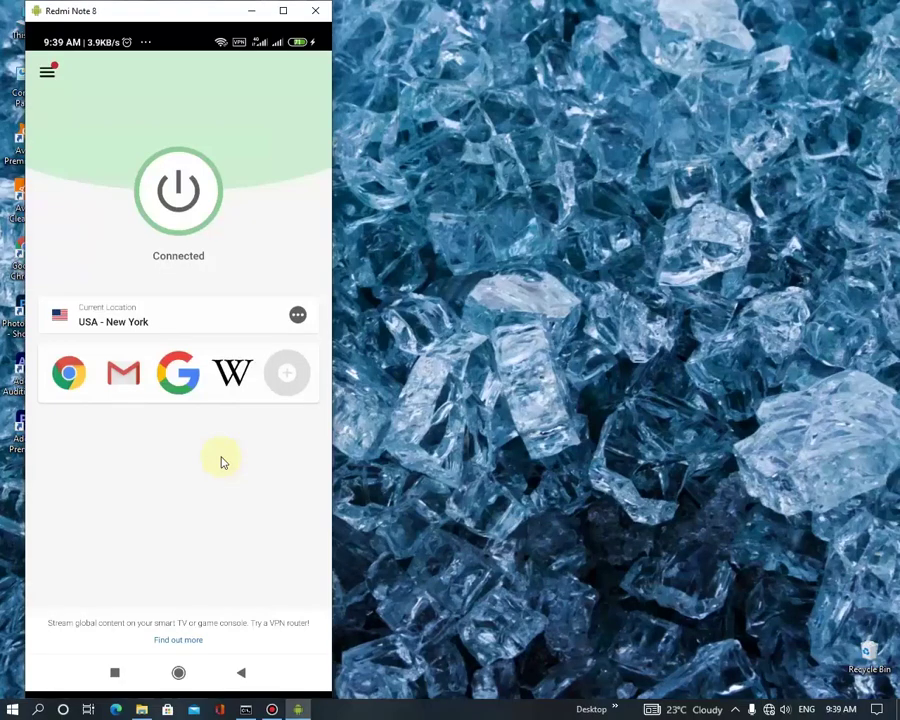
left_click(178, 672)
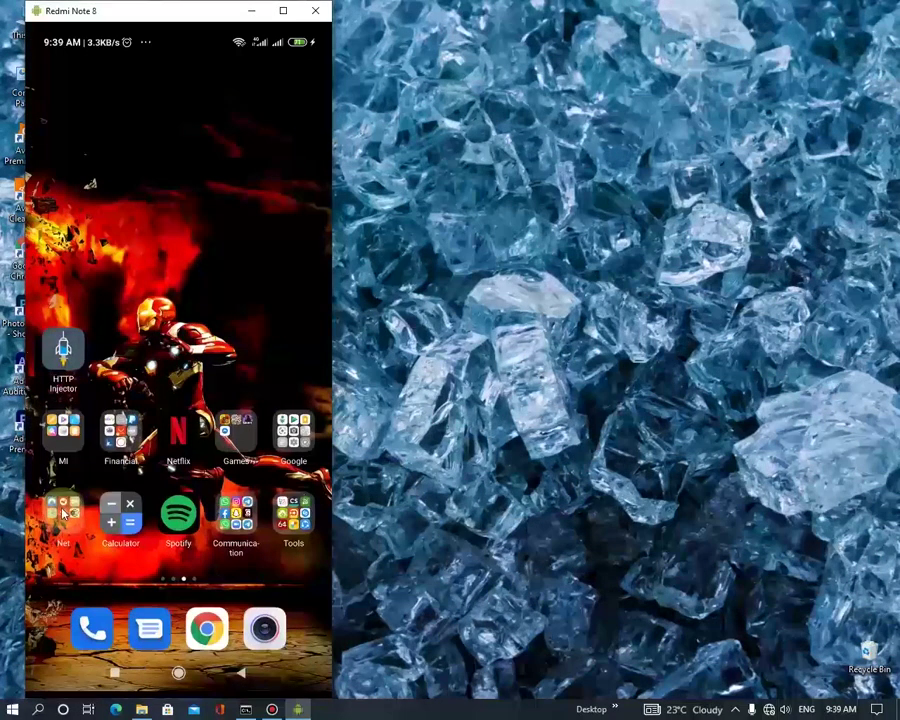
- Turn on the second phone's Wi-Fi and open the connected Redmi Note 8 network's details
left_click_drag(90, 338, 270, 340)
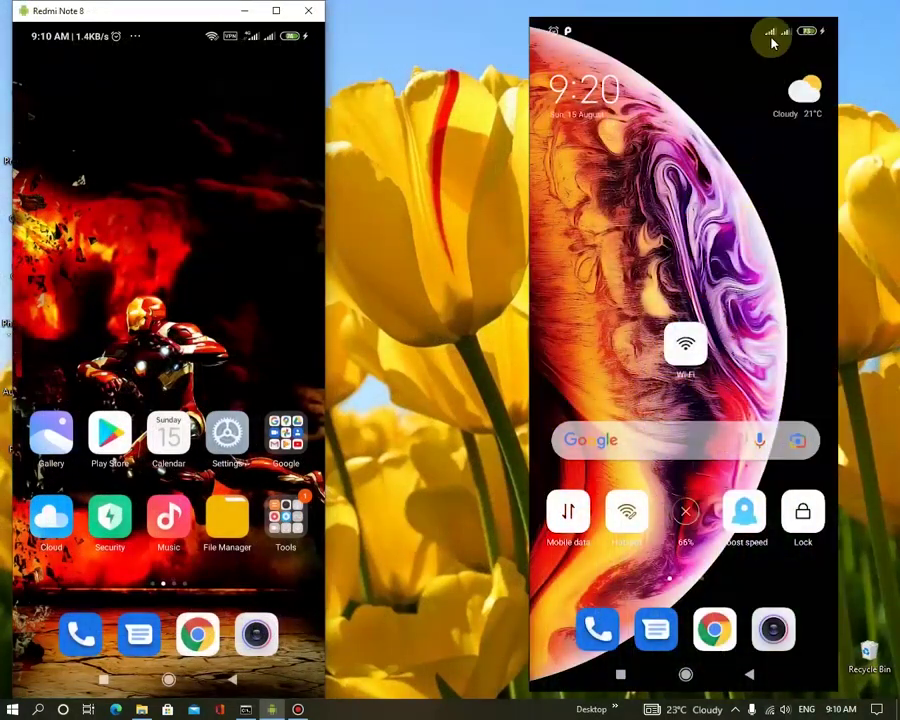
left_click_drag(772, 42, 779, 305)
left_click(627, 148)
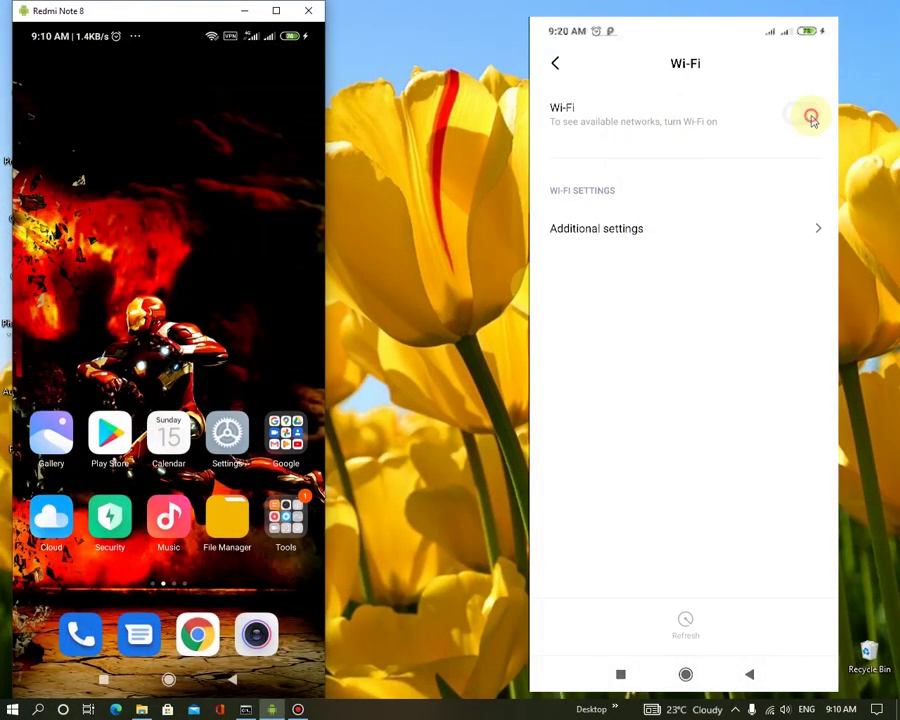
left_click(811, 118)
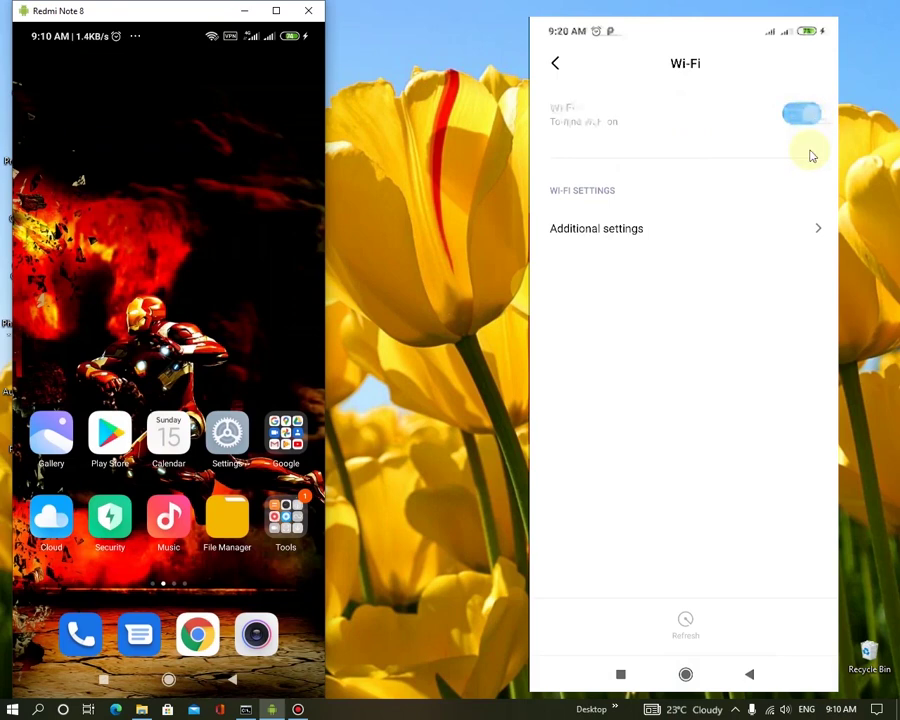
left_click(686, 626)
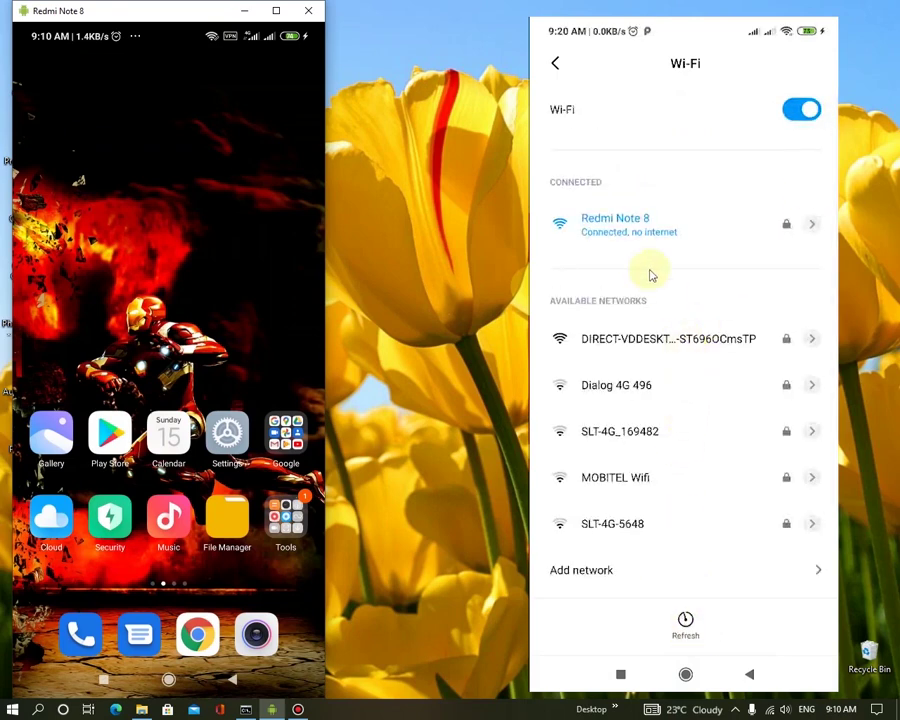
left_click(811, 226)
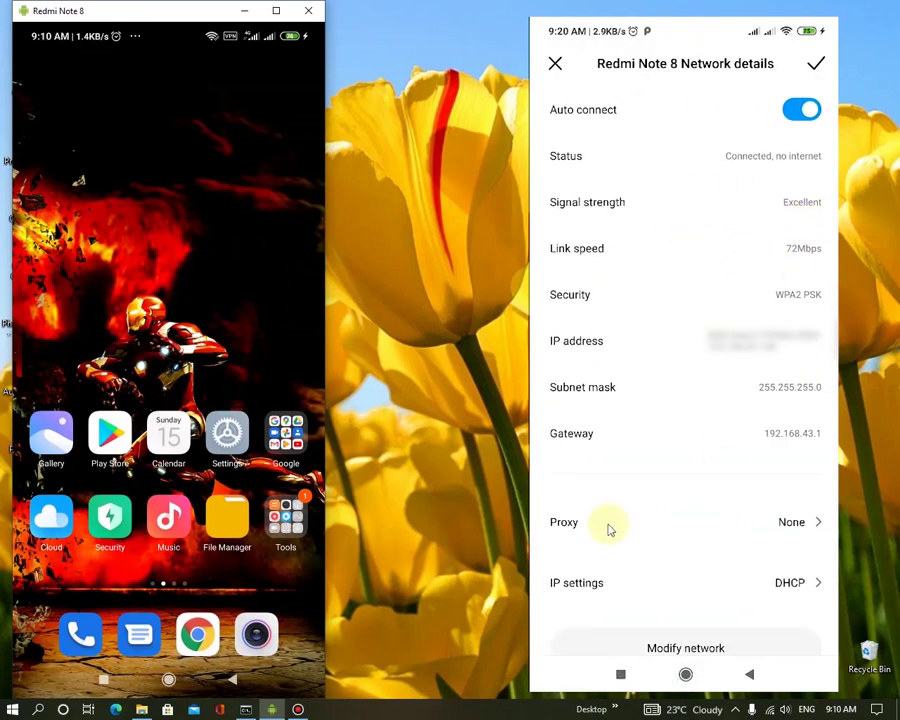
- Set the Redmi Note 8 network's proxy to Manual, host 192.168.43.1, port 44355, and save
left_click(703, 529)
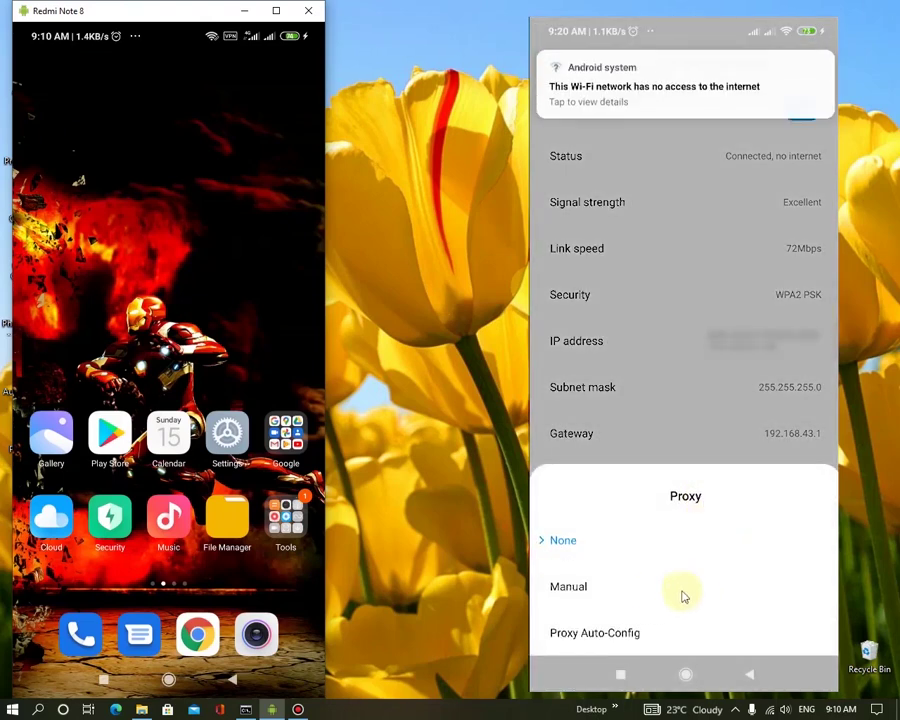
left_click(649, 590)
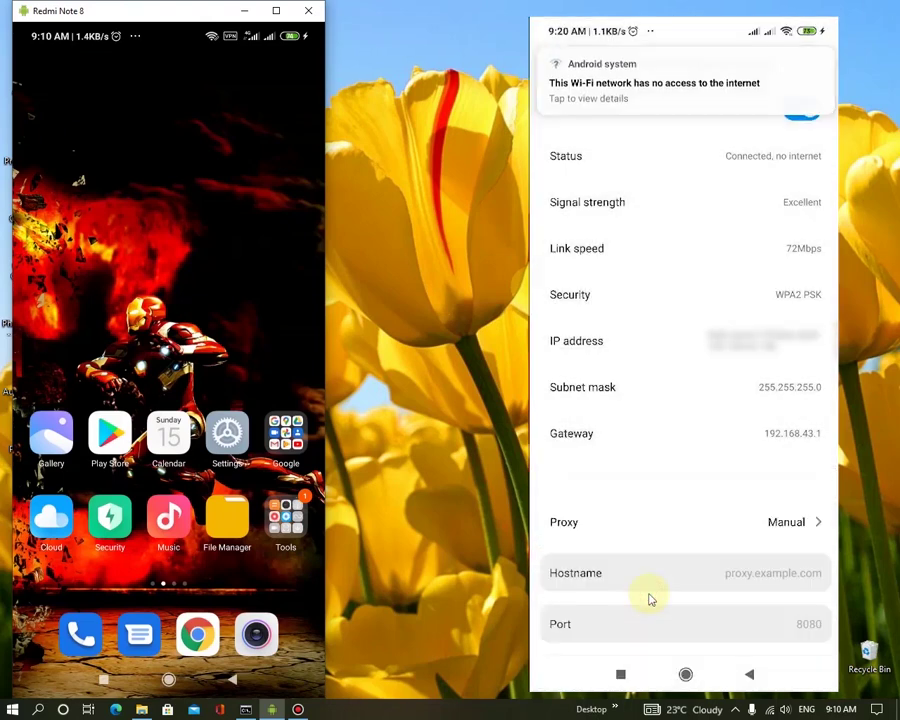
scroll(697, 418, "down", 2)
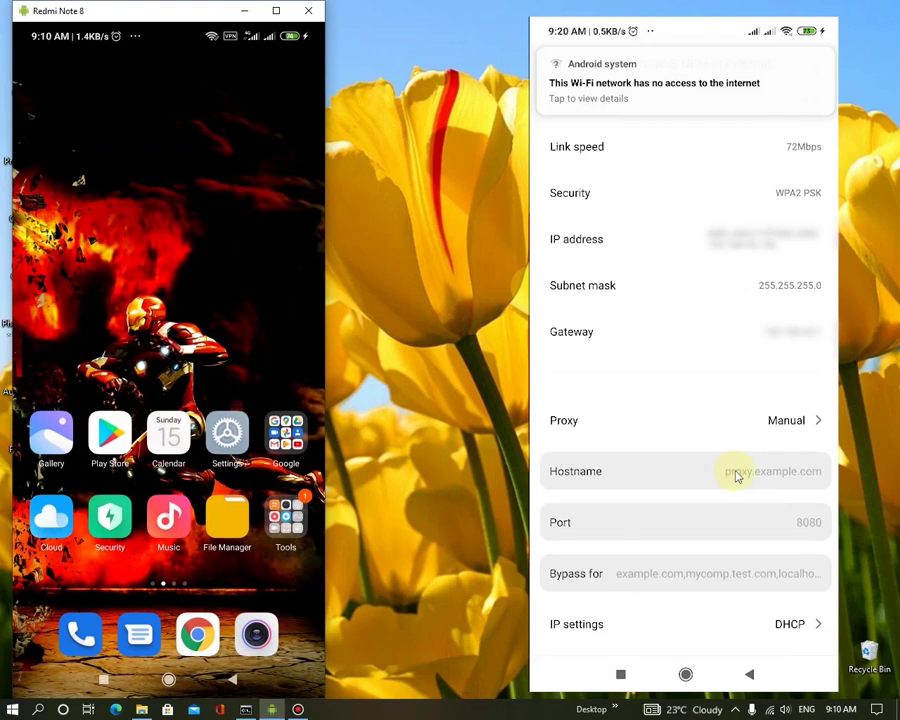
left_click(765, 483)
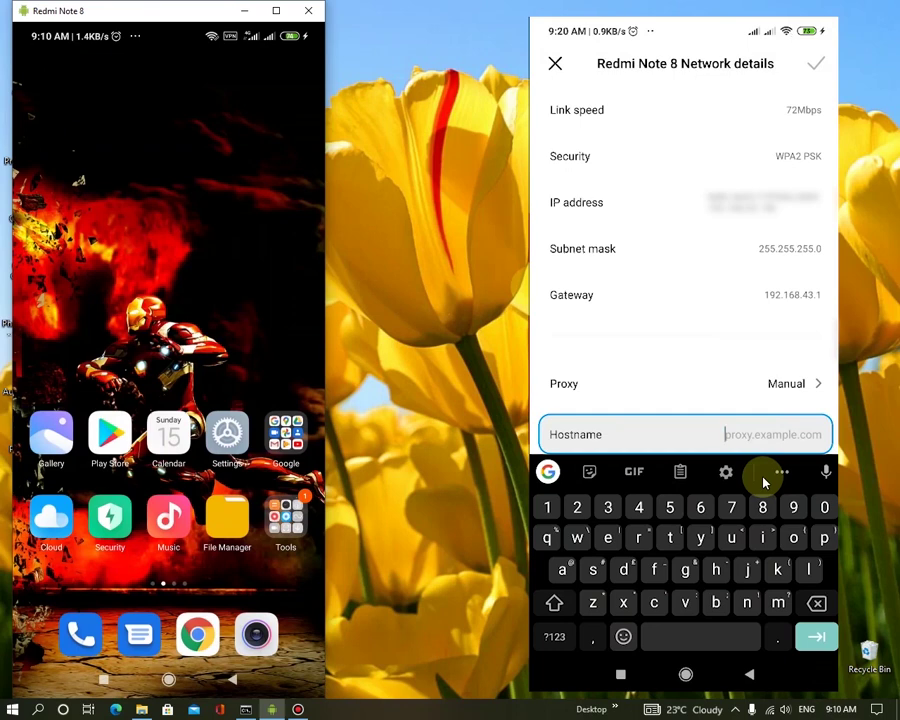
left_click(765, 508)
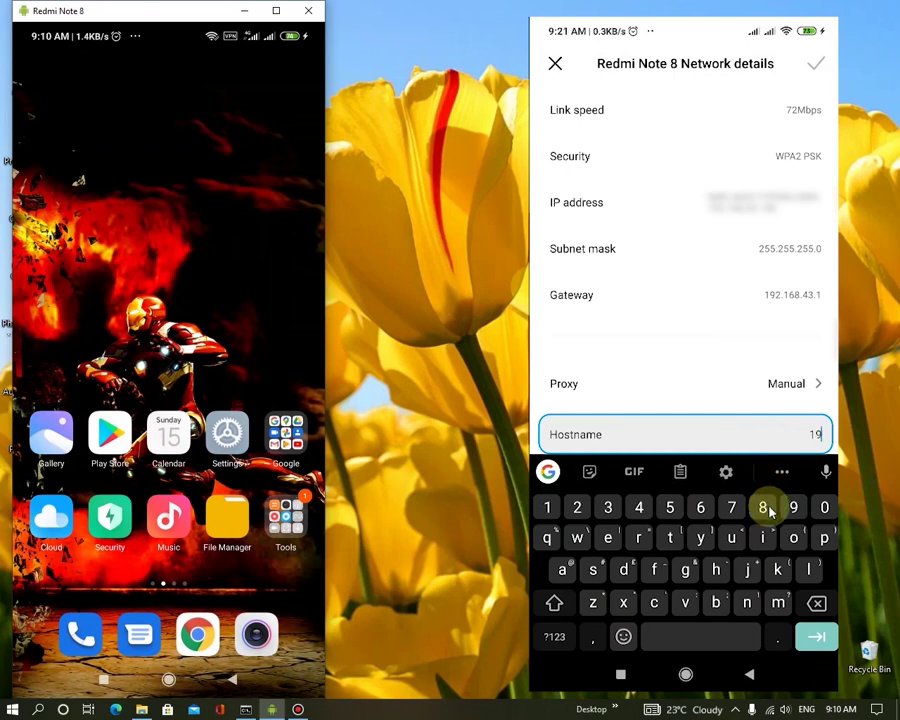
type("192.168.43.1")
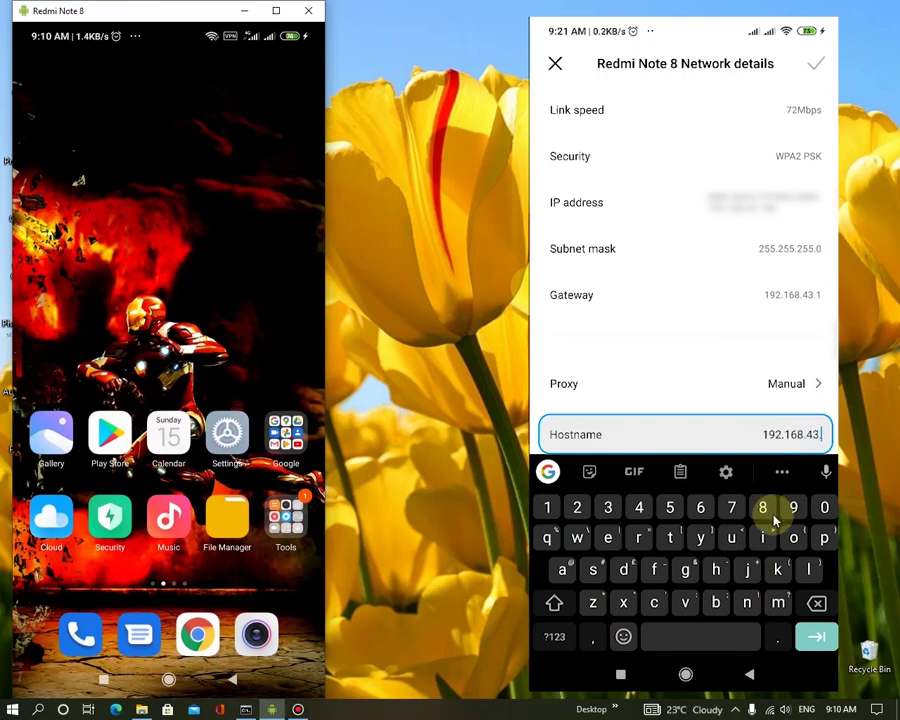
left_click(718, 374)
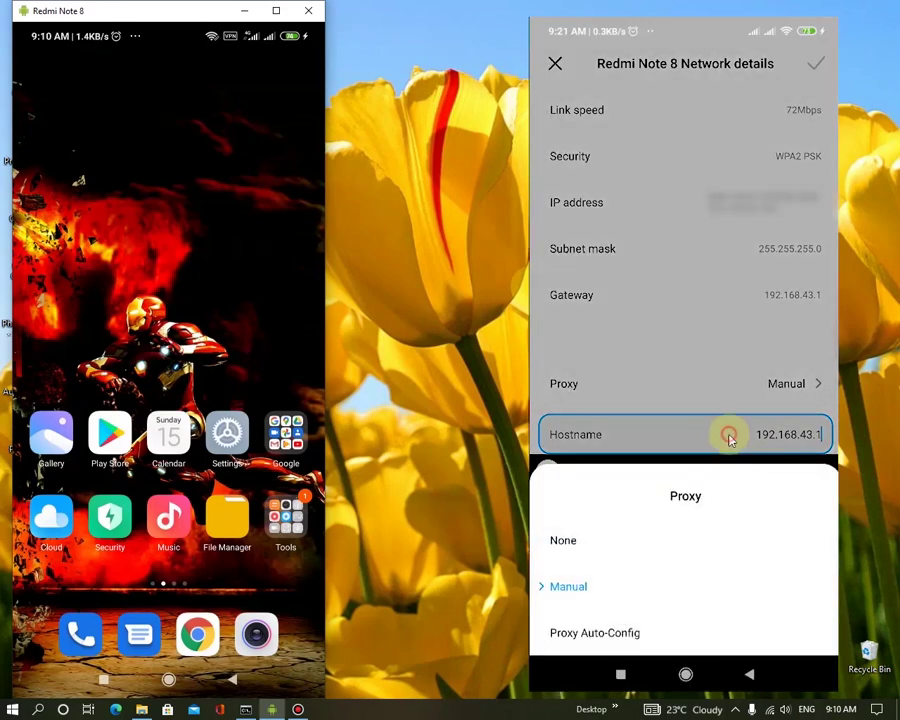
left_click(730, 437)
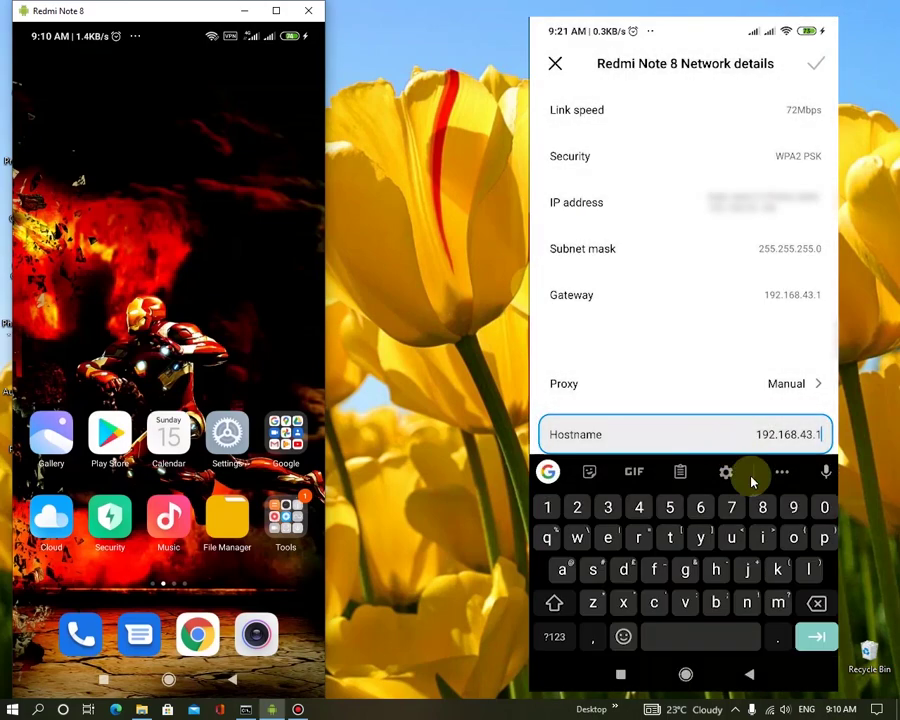
left_click(812, 635)
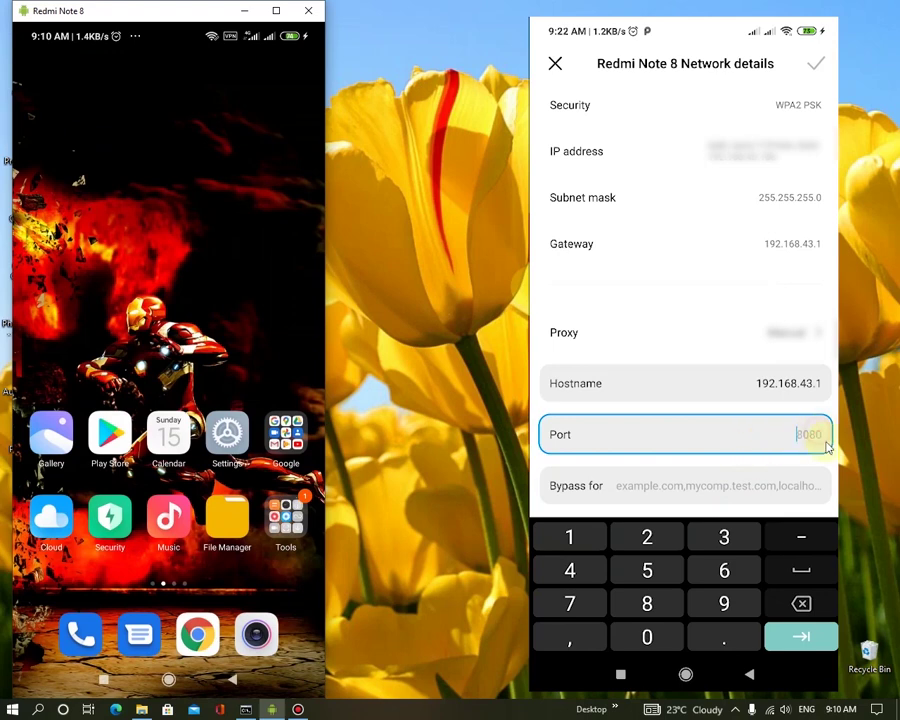
type("44355")
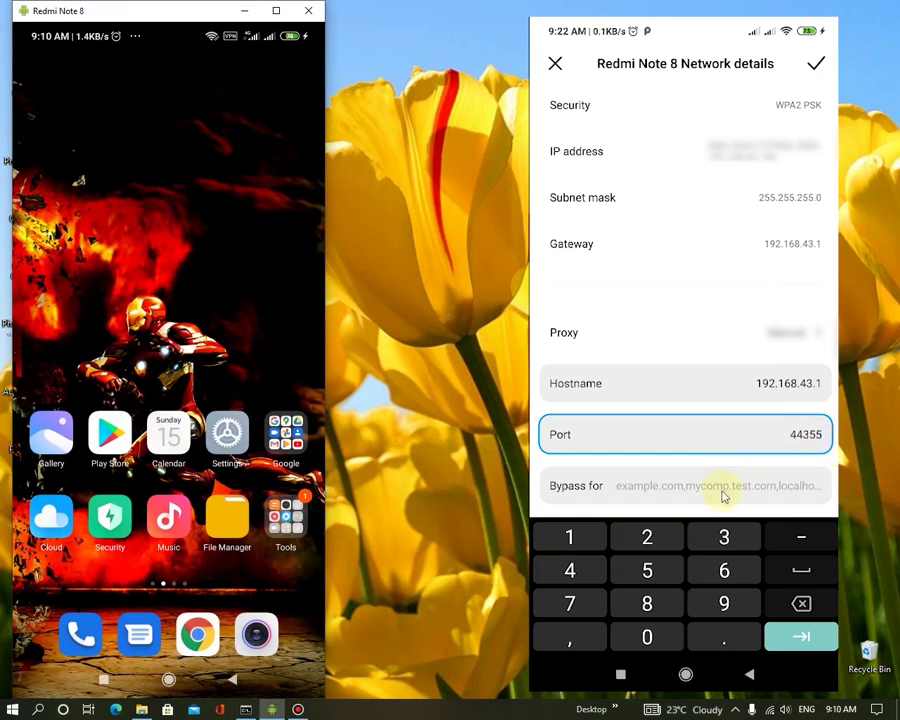
left_click(705, 487)
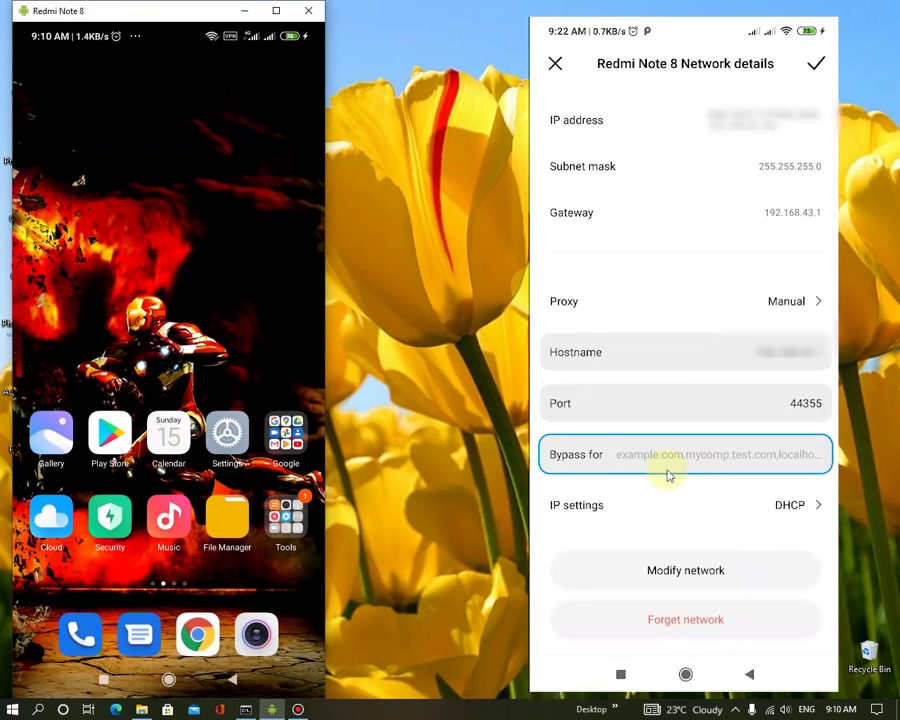
left_click(815, 66)
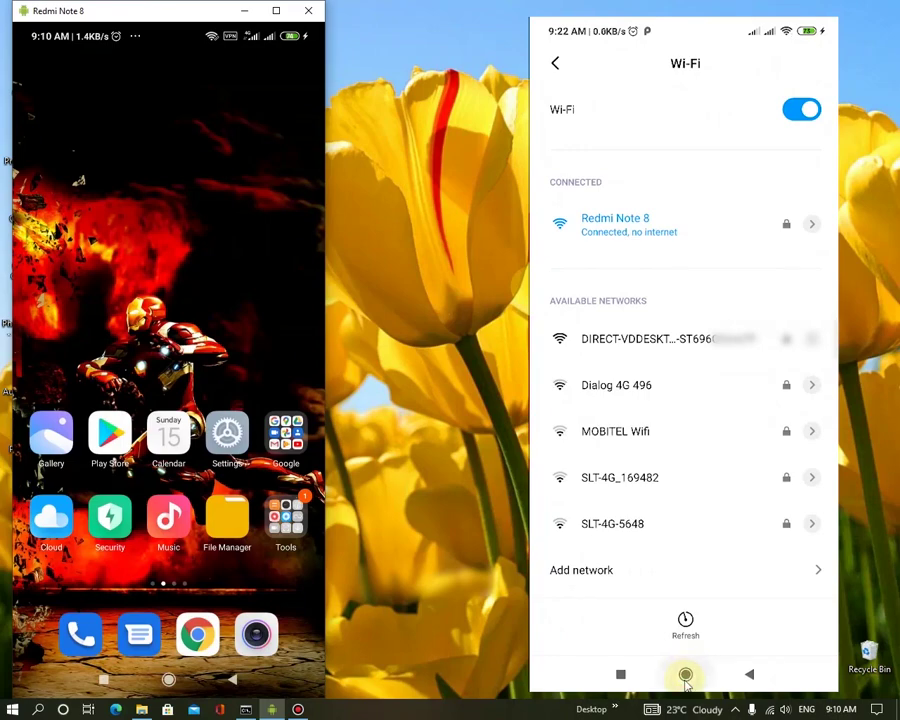
- Open Chrome on the second phone and load iplocation.net, showing 37.19.196.251 in New York City
left_click(686, 674)
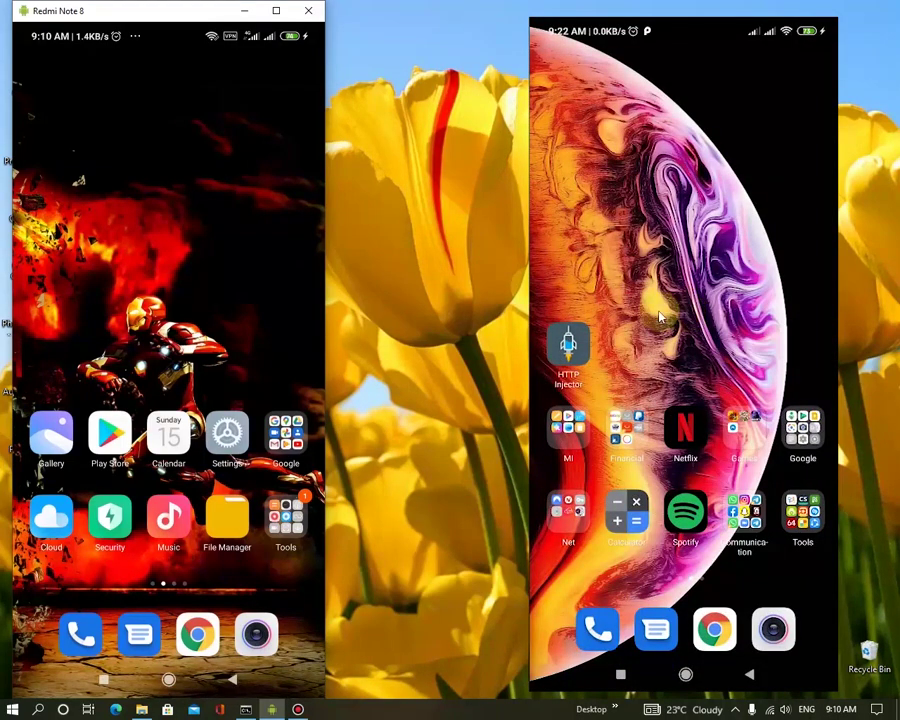
left_click_drag(652, 316, 790, 318)
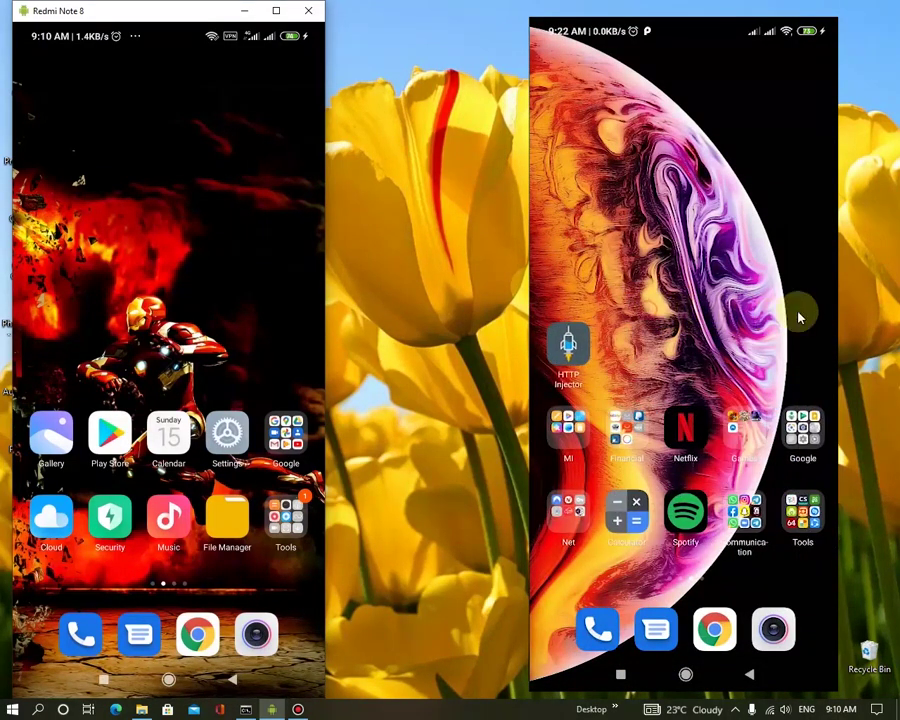
left_click_drag(707, 322, 783, 365)
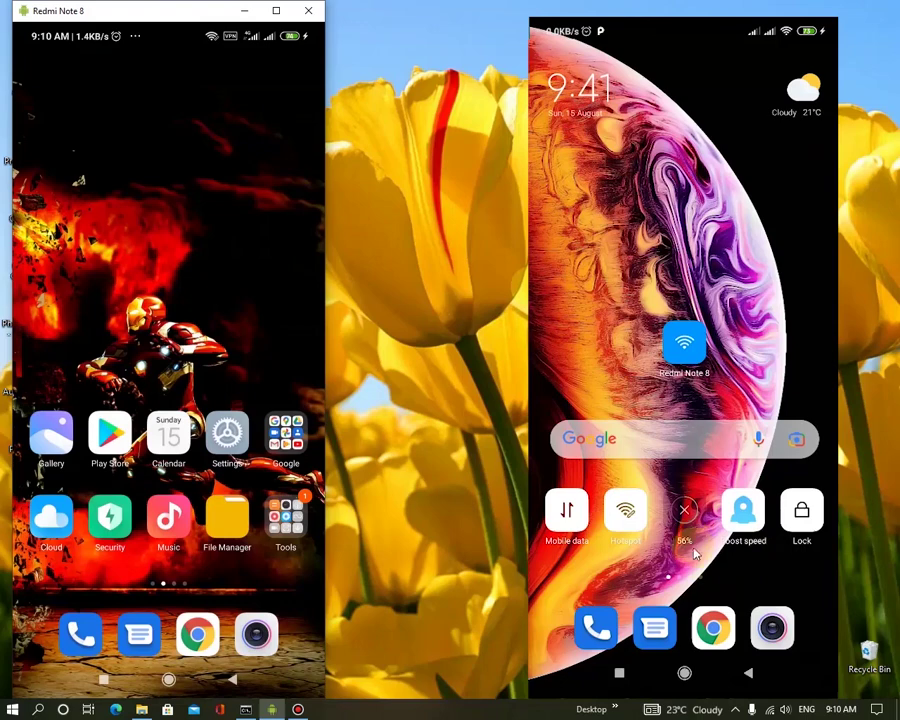
left_click(713, 630)
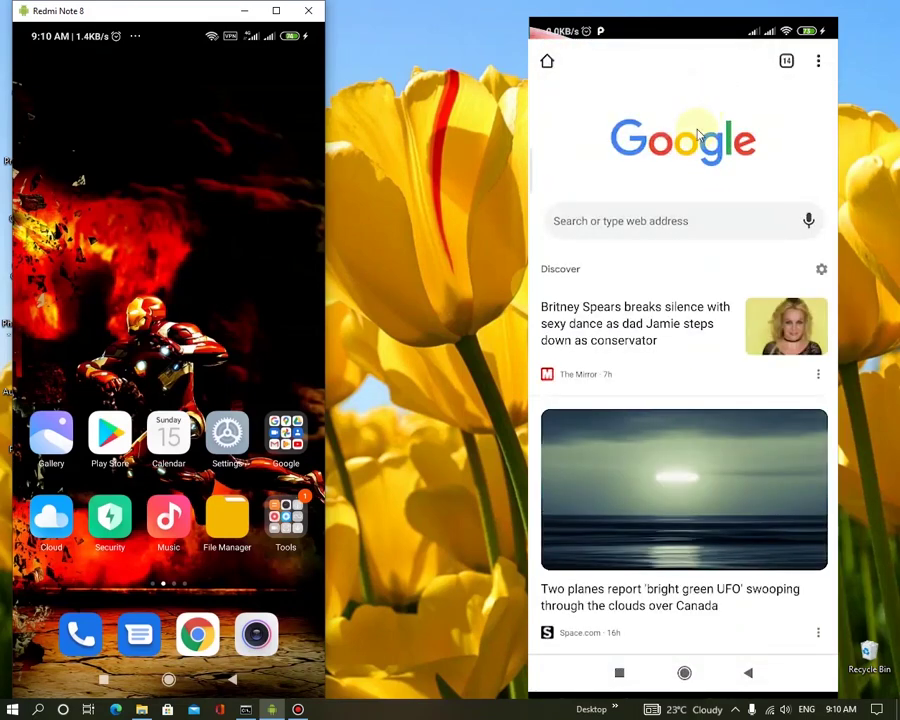
left_click(713, 219)
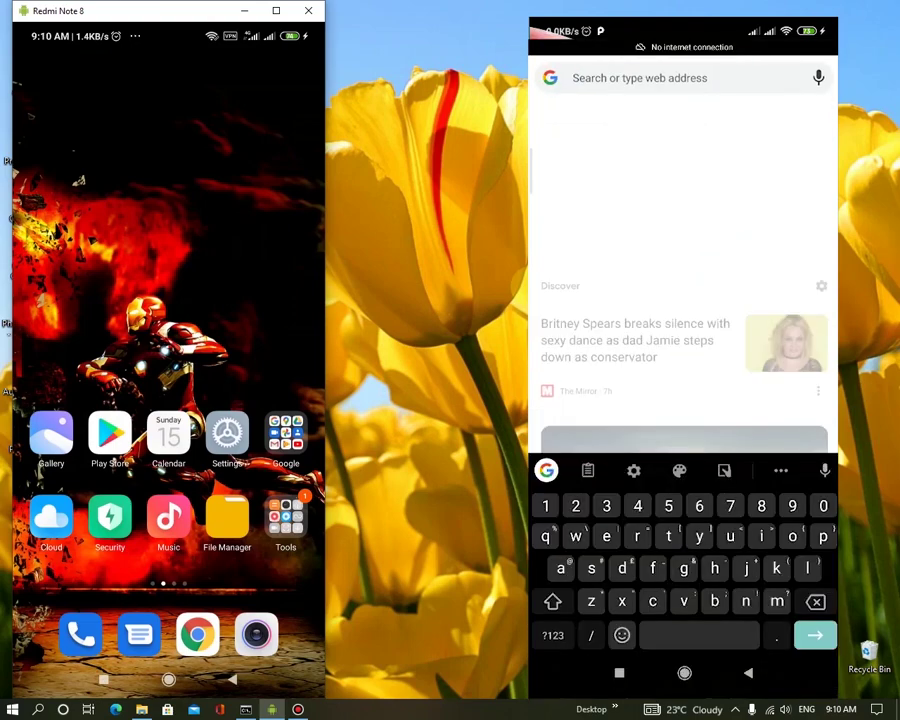
left_click(743, 80)
type("ip")
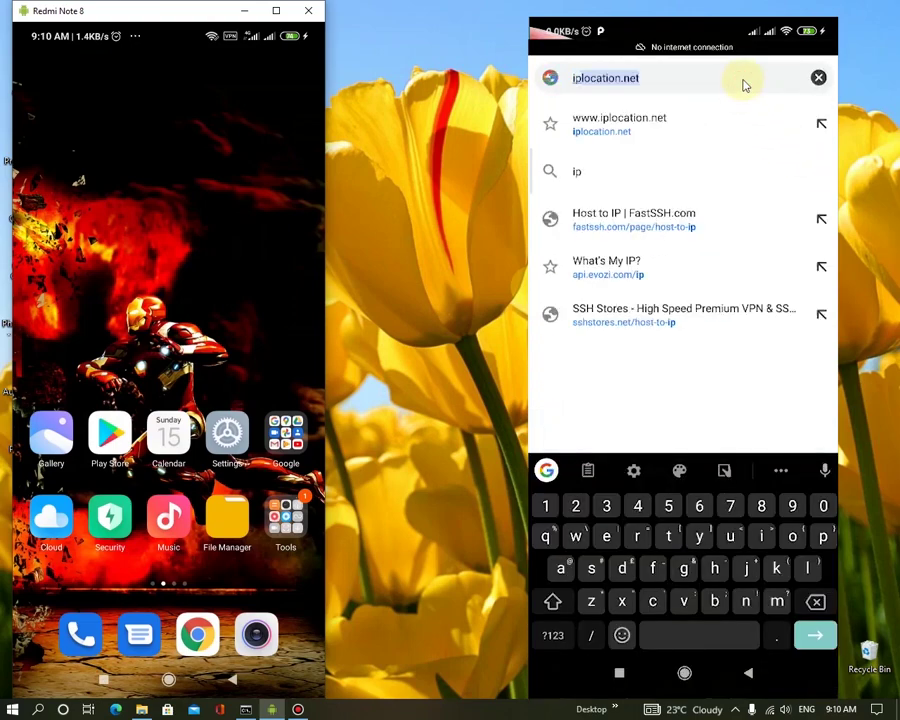
type("location.net")
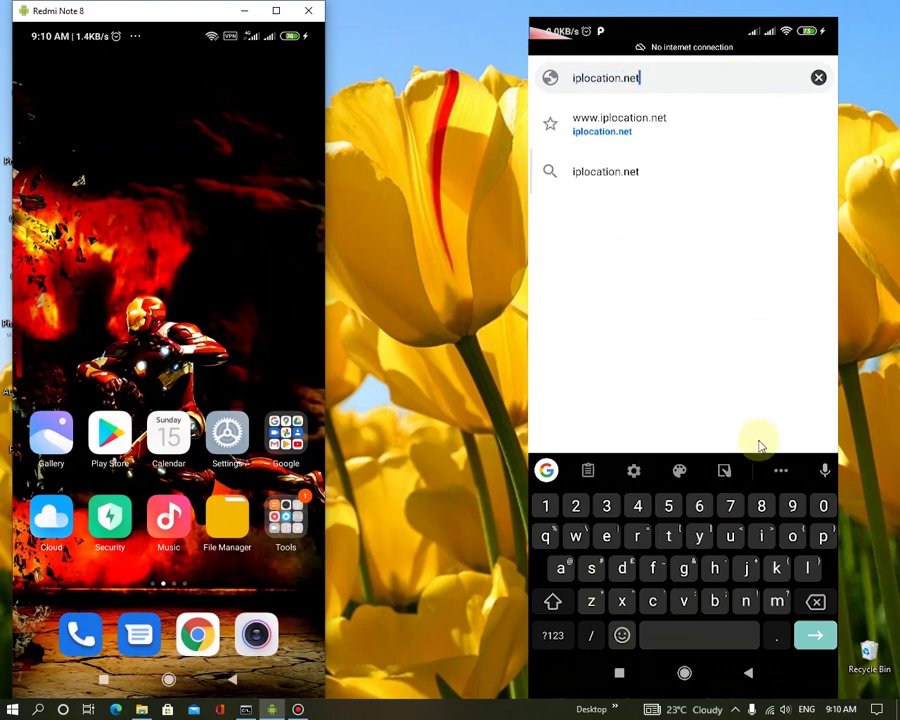
left_click(820, 645)
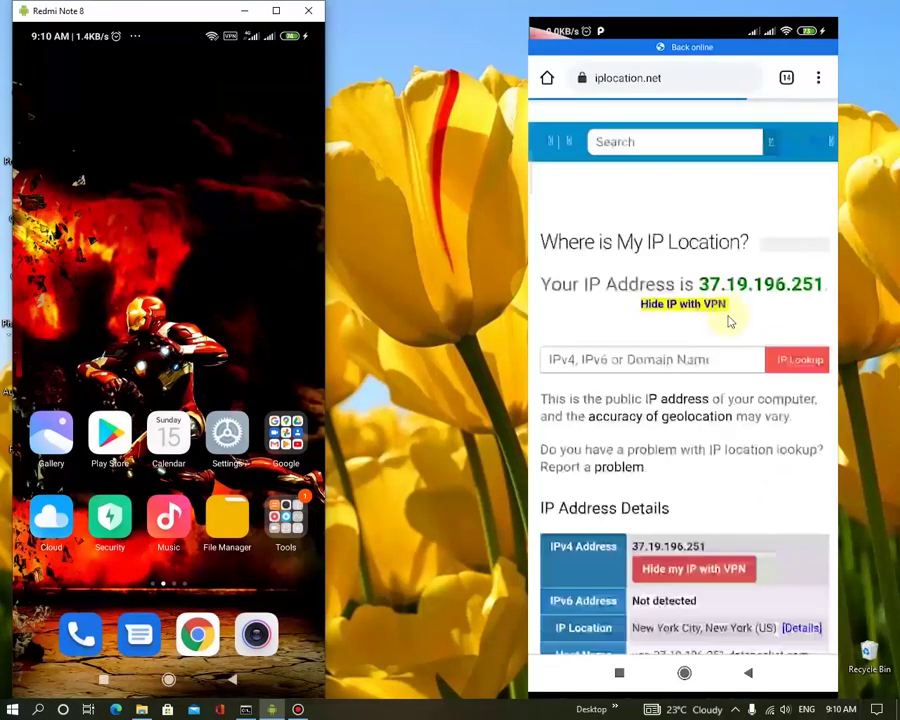
scroll(695, 445, "down", 5)
scroll(694, 376, "up", 10)
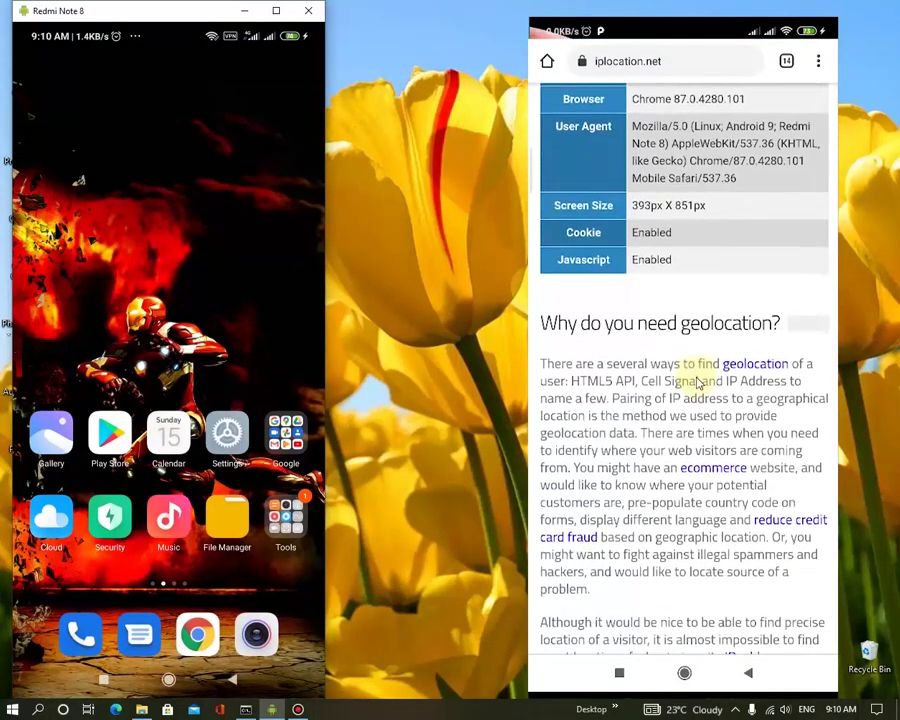
scroll(693, 448, "down", 5)
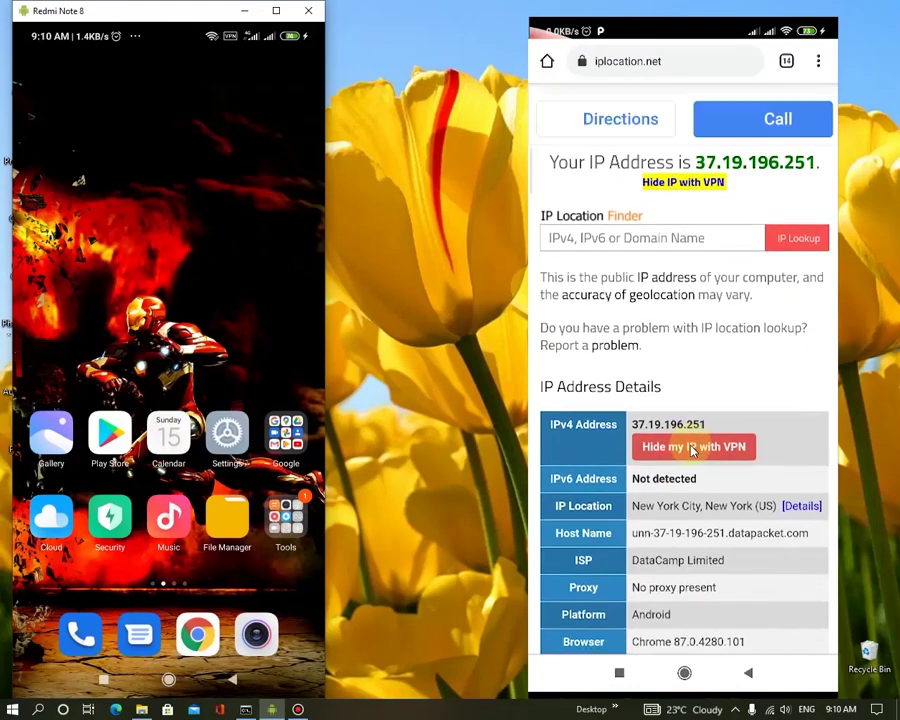